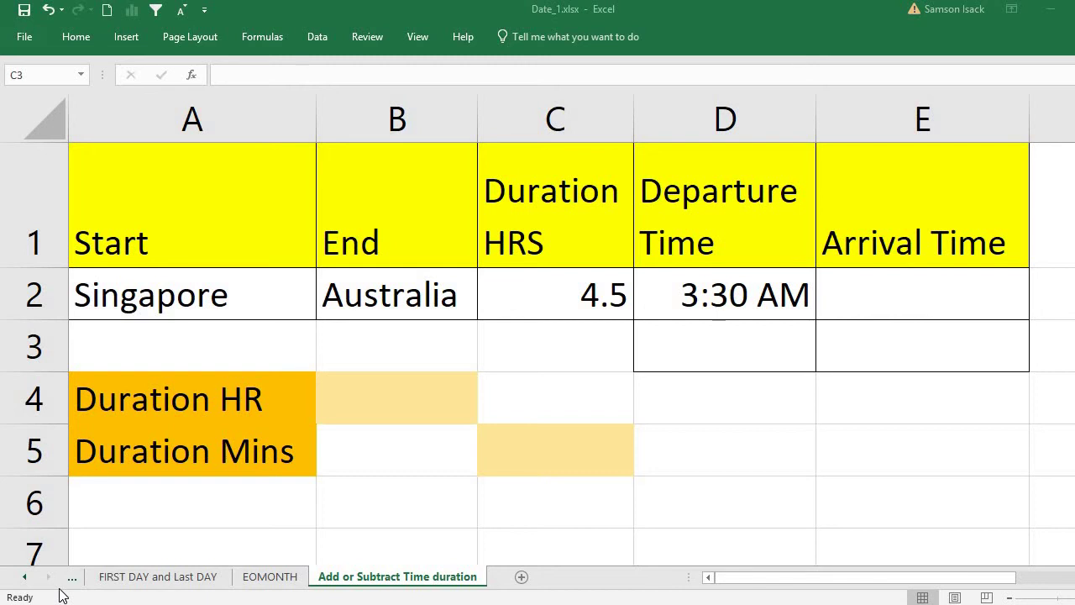
Examine the flight row's start, end, duration, departure and arrival cells and the Duration HR label beneath.
click(95, 297)
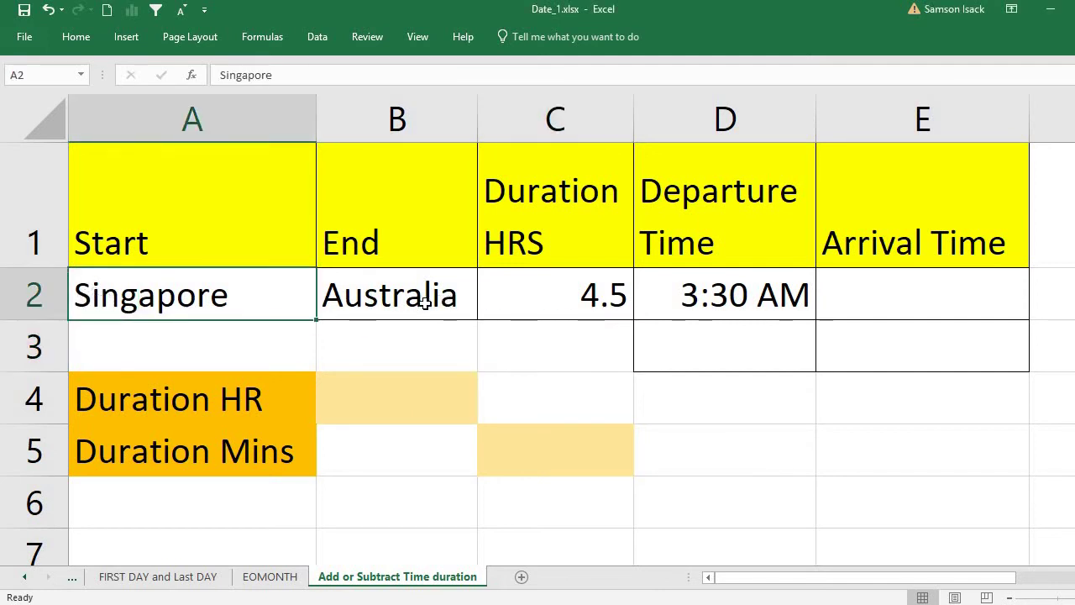
click(424, 304)
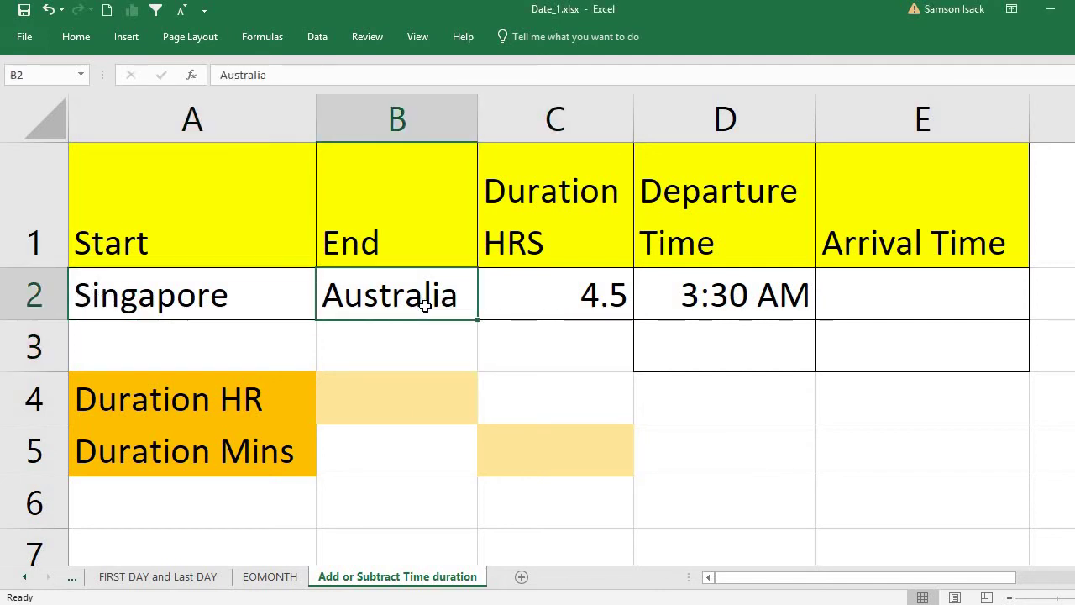
click(590, 283)
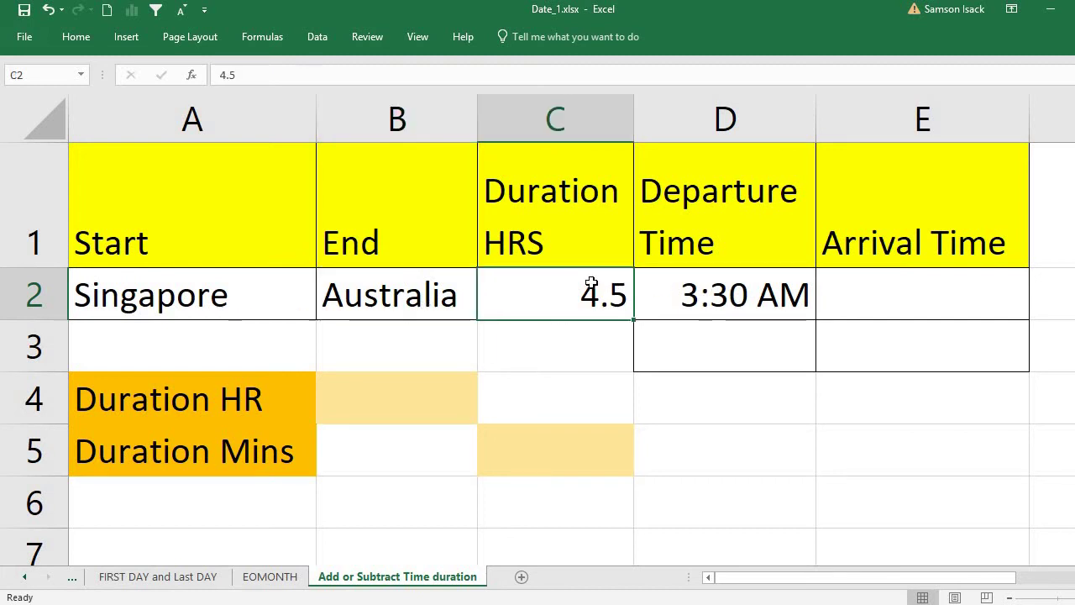
click(738, 295)
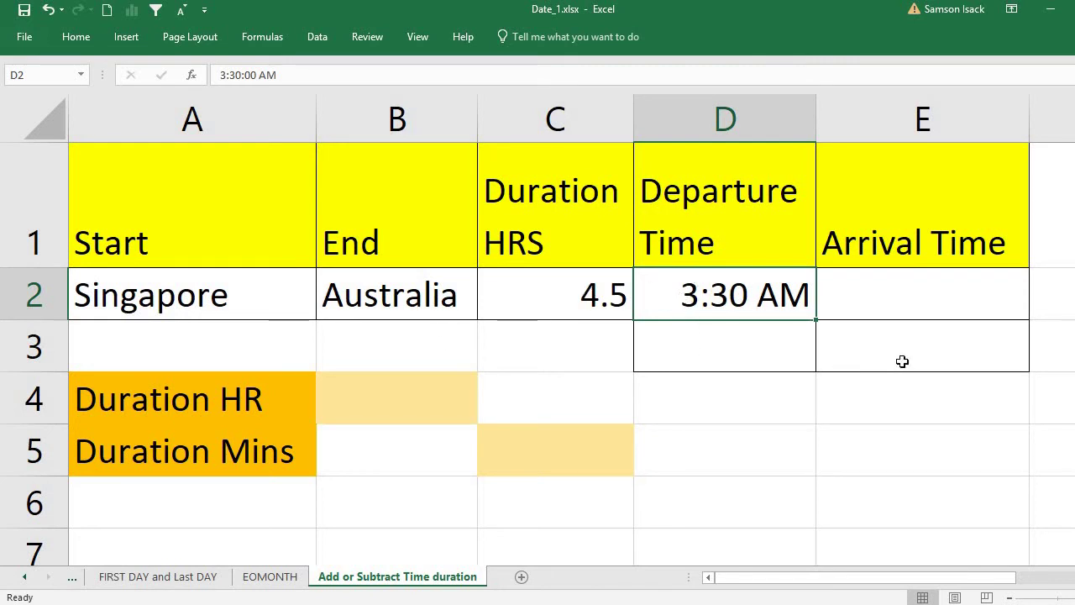
click(193, 387)
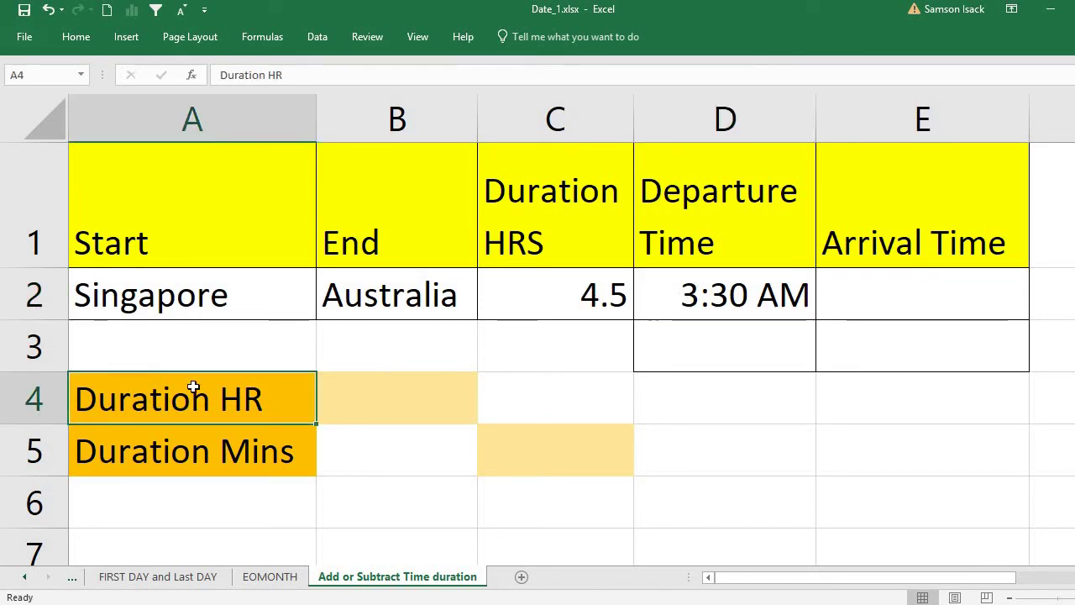
click(603, 299)
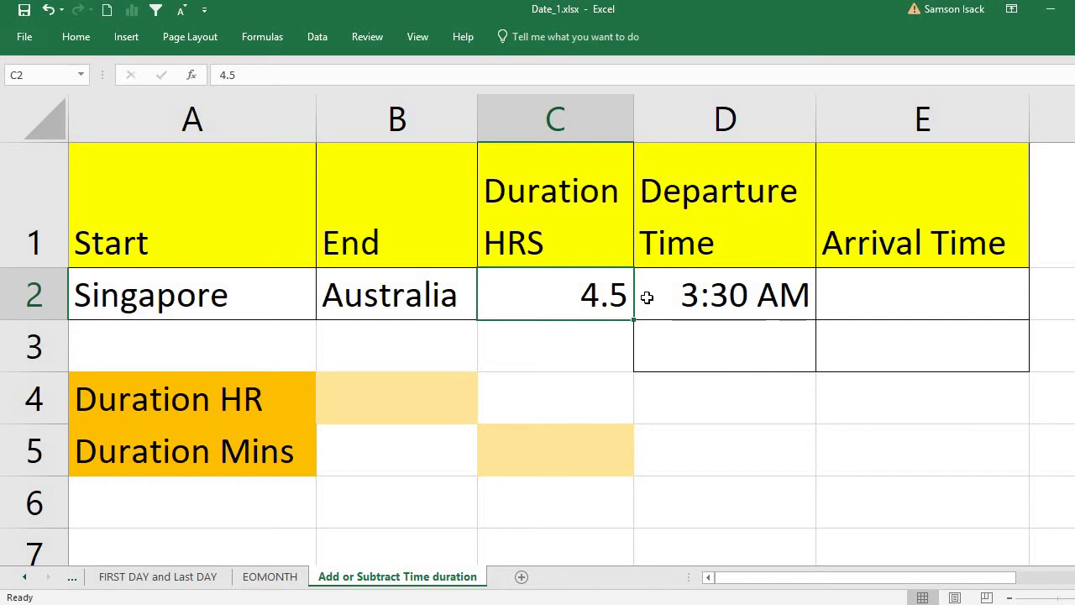
click(762, 304)
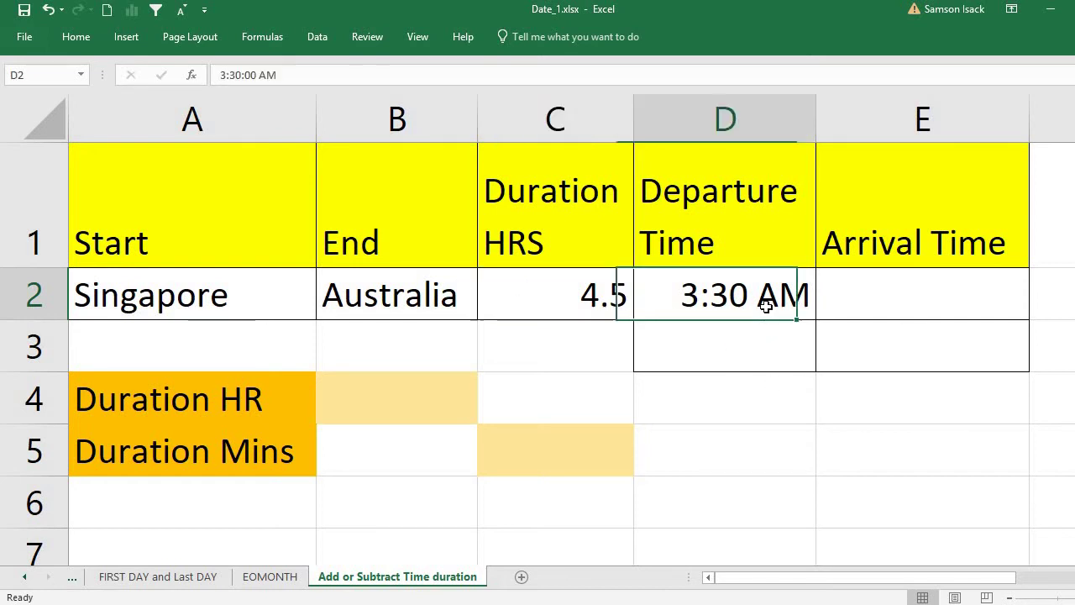
click(941, 274)
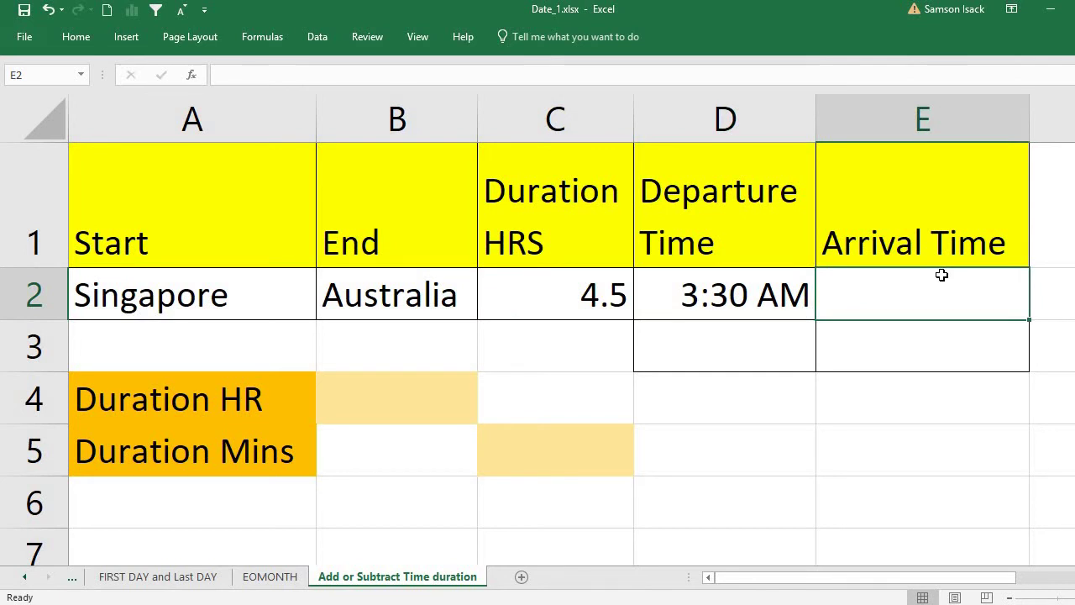
click(619, 300)
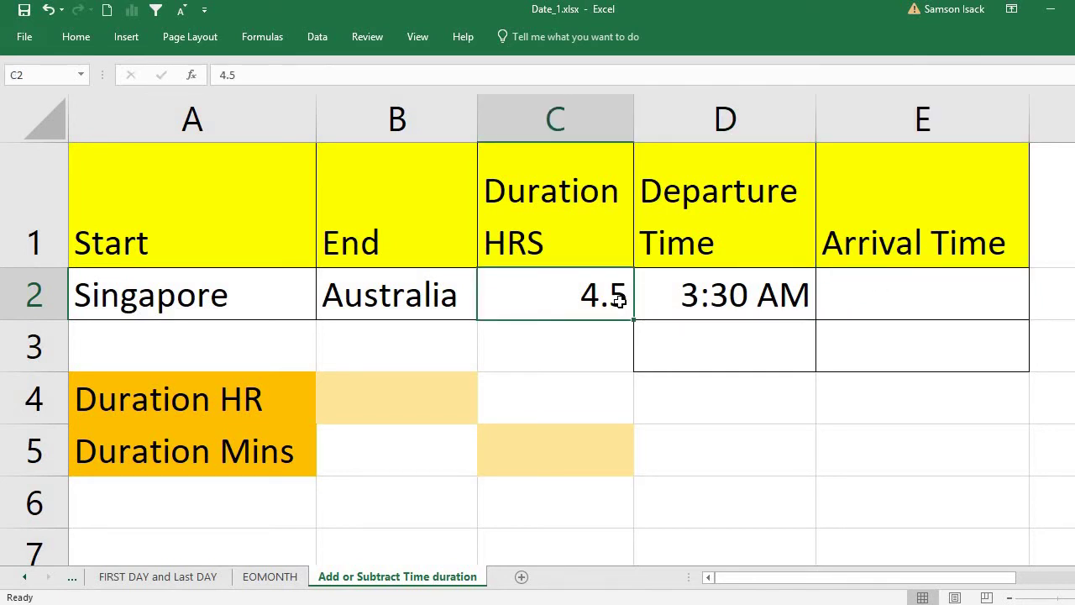
Check which number format the departure time in cell D2 uses.
click(677, 292)
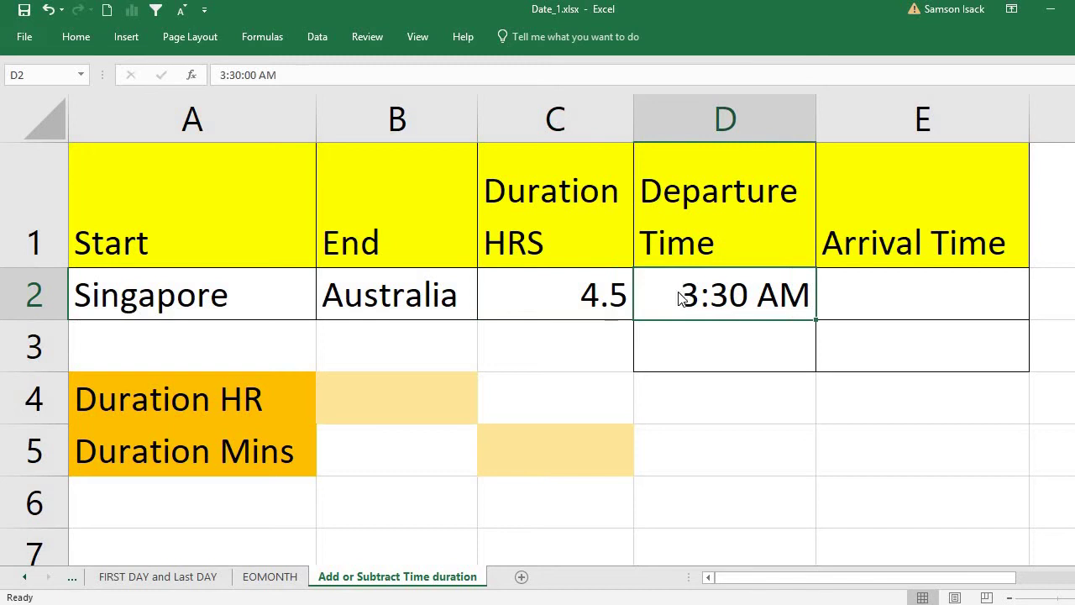
right_click(677, 291)
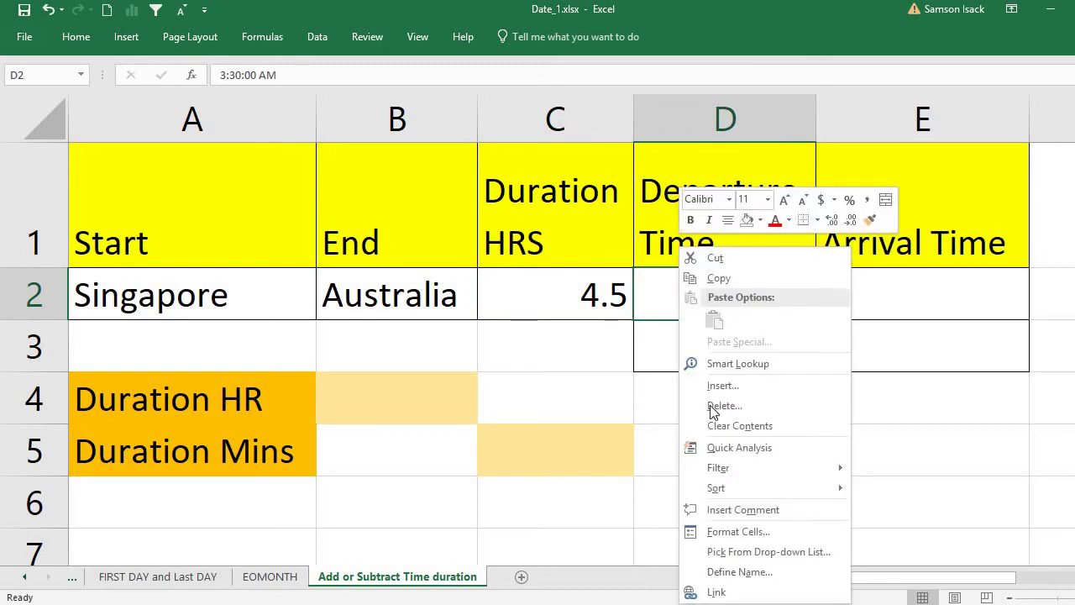
click(731, 531)
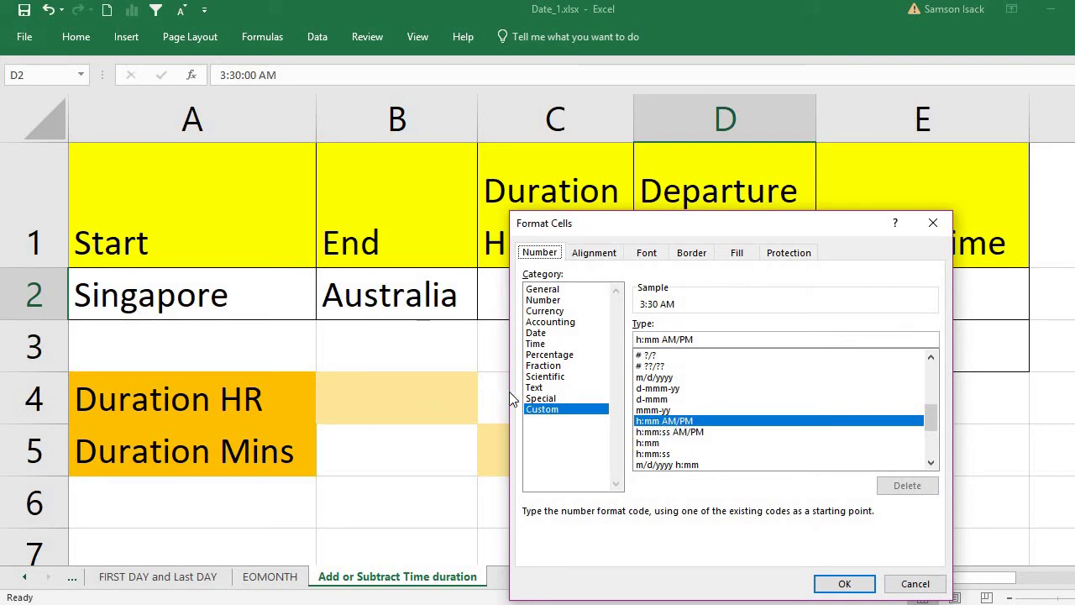
click(865, 591)
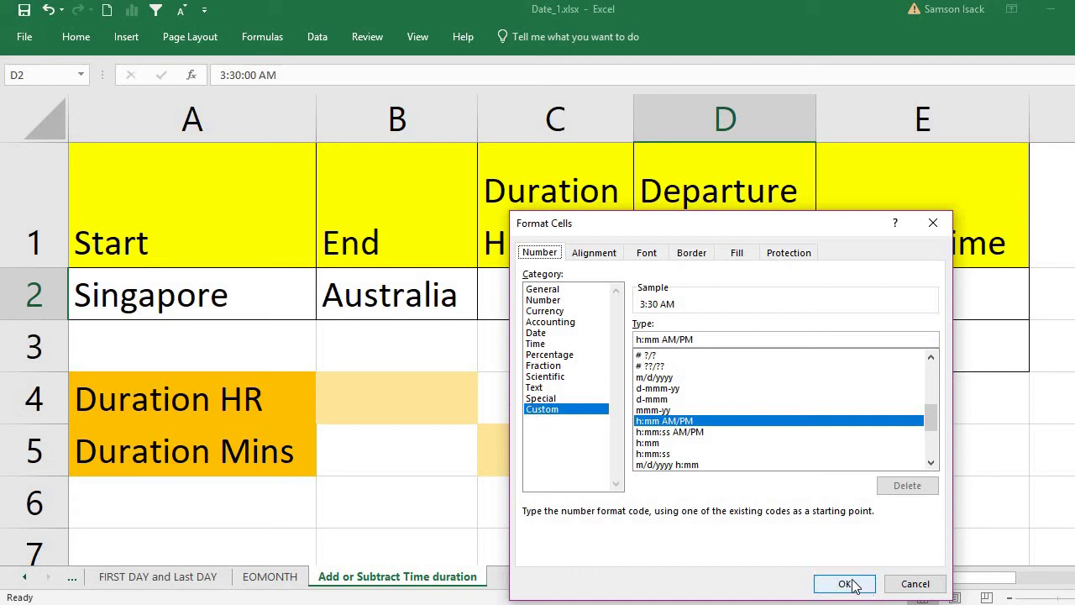
Format the arrival time cell E2 with the custom number format h:mm AM/PM.
click(923, 290)
right_click(923, 290)
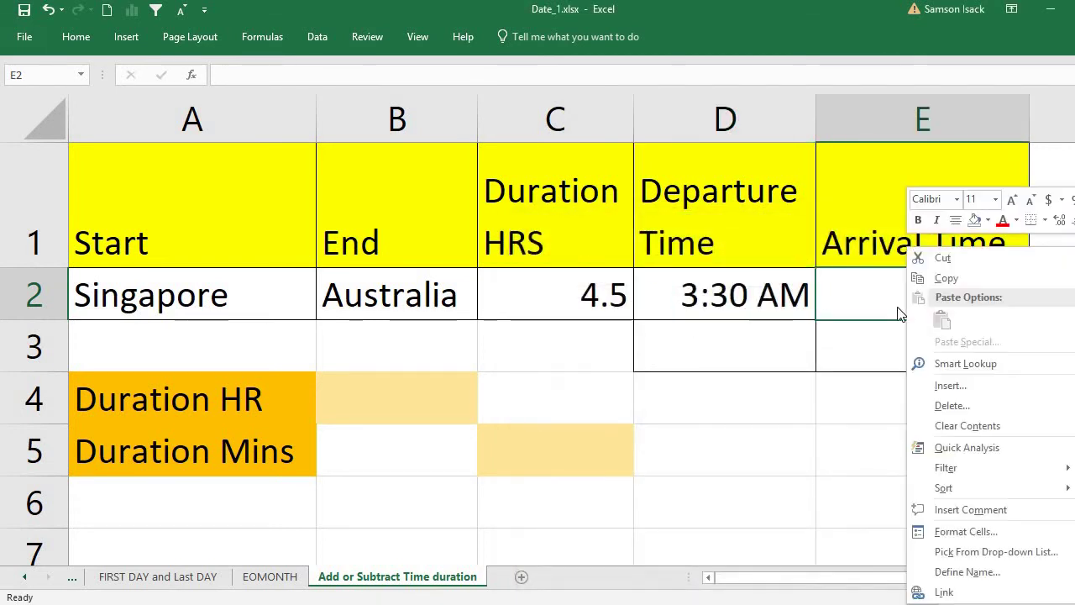
click(1002, 531)
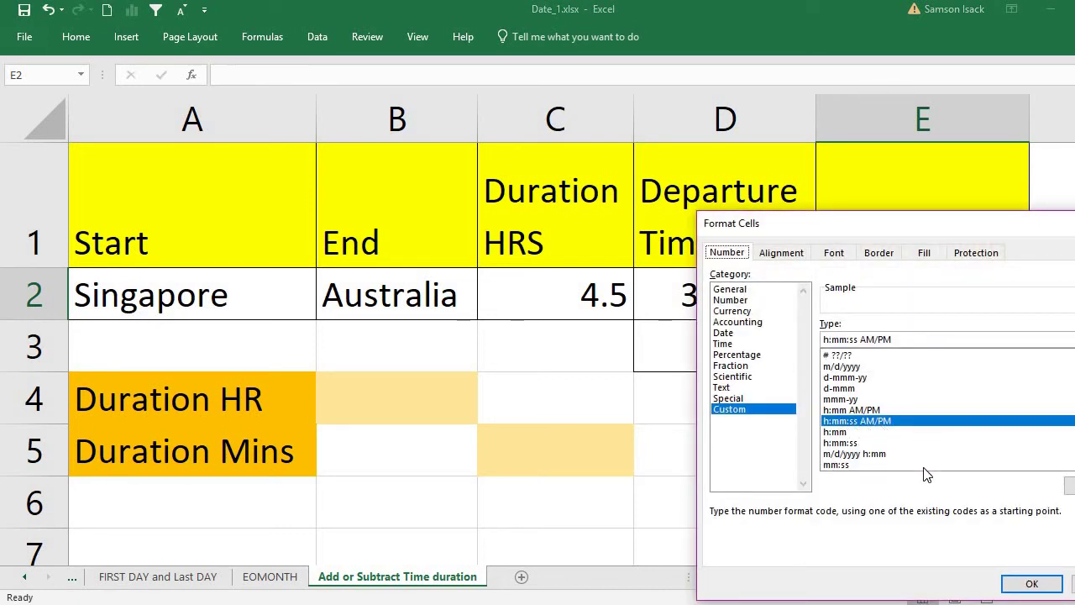
click(868, 409)
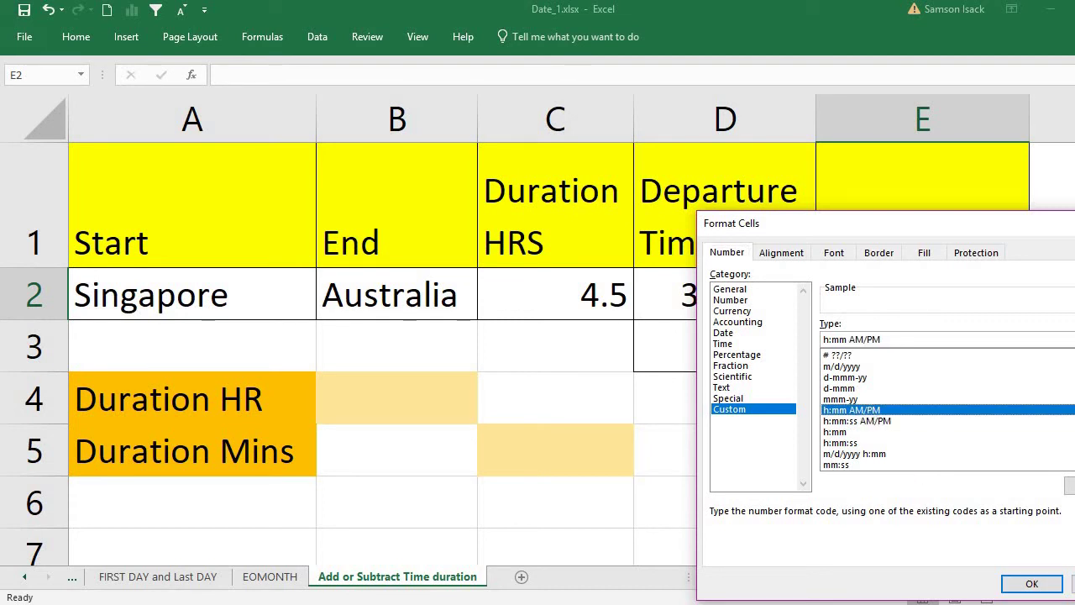
click(1031, 584)
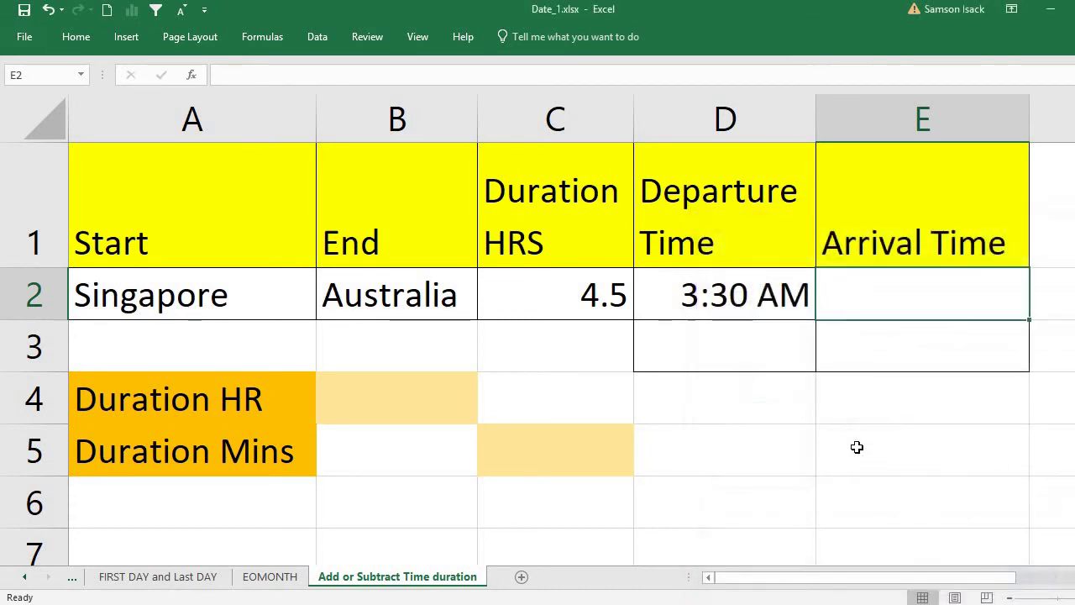
Compare the departure time in D2 and duration in C2 with the empty Duration HR cell B4.
click(721, 298)
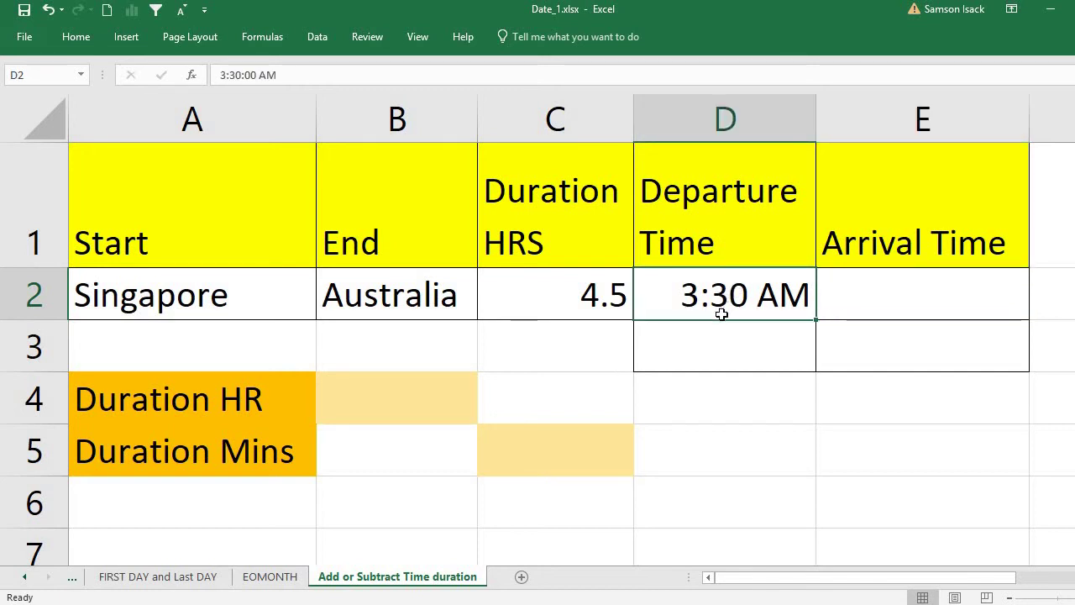
click(609, 308)
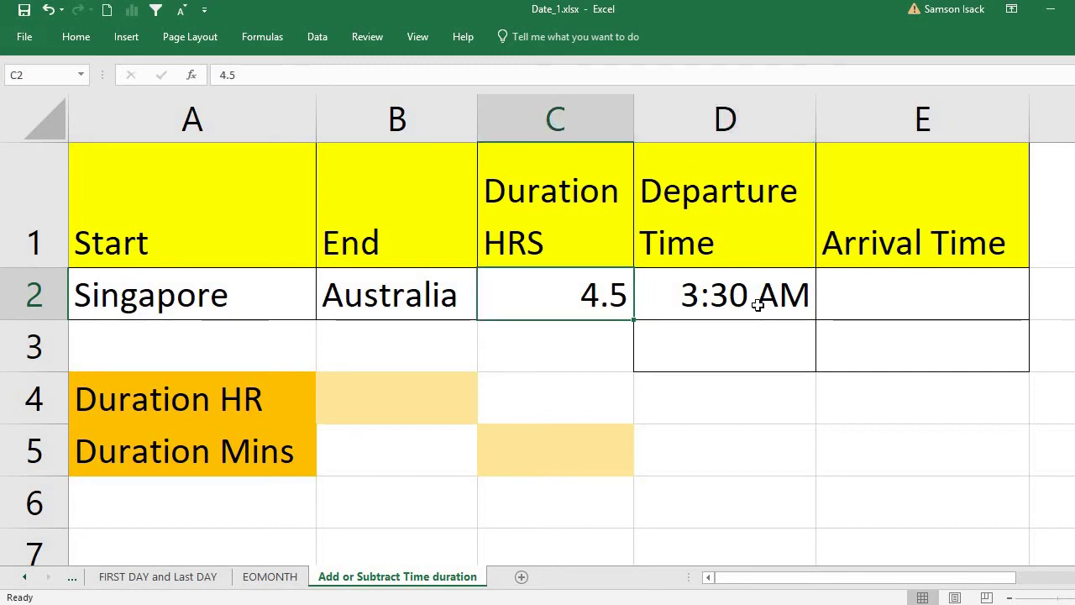
click(366, 400)
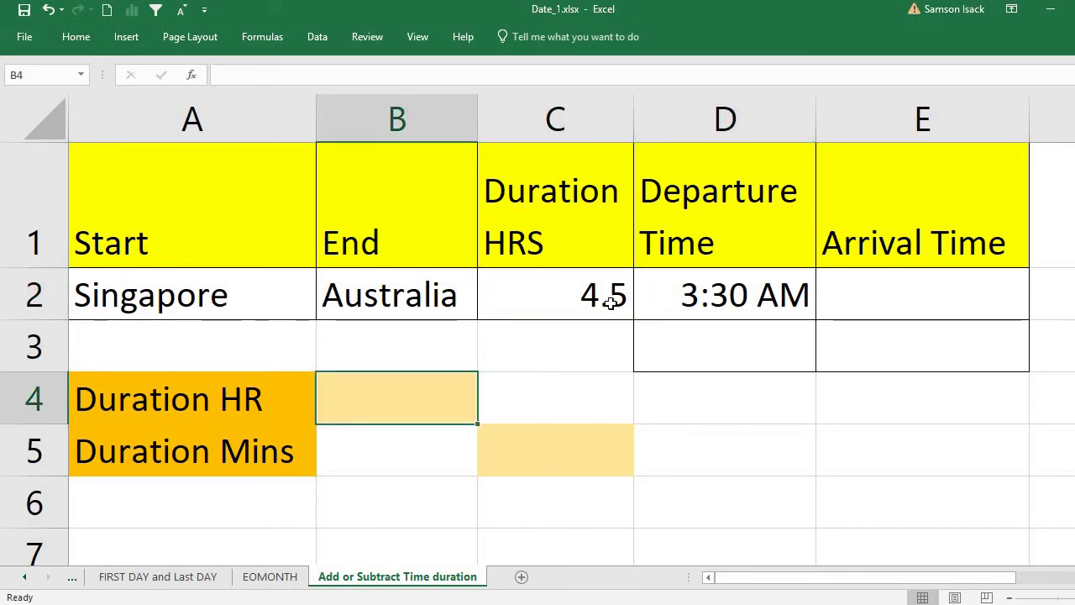
click(607, 299)
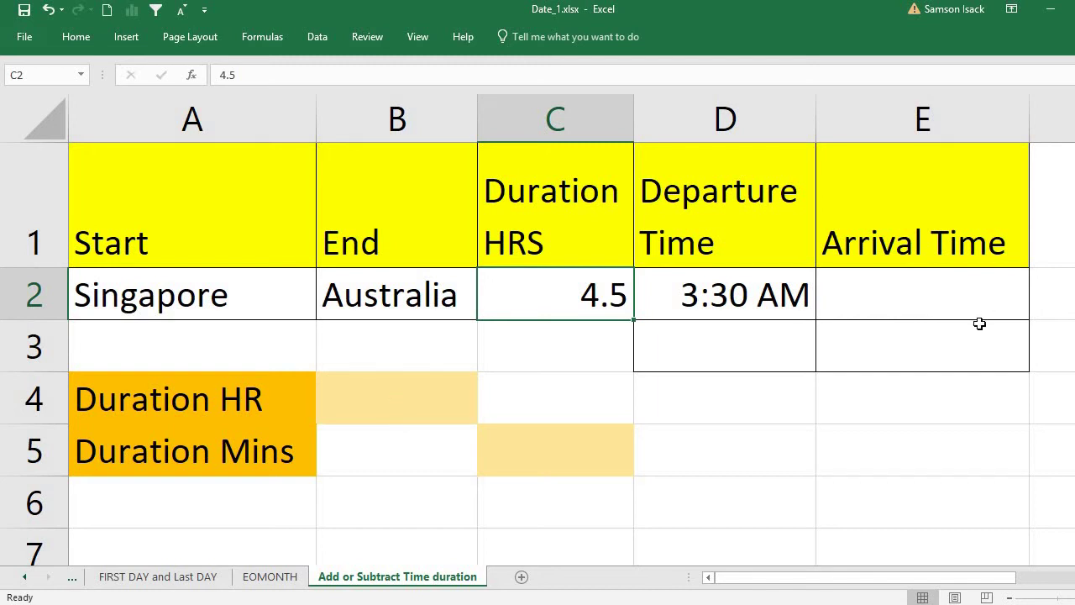
click(705, 293)
click(585, 289)
click(420, 408)
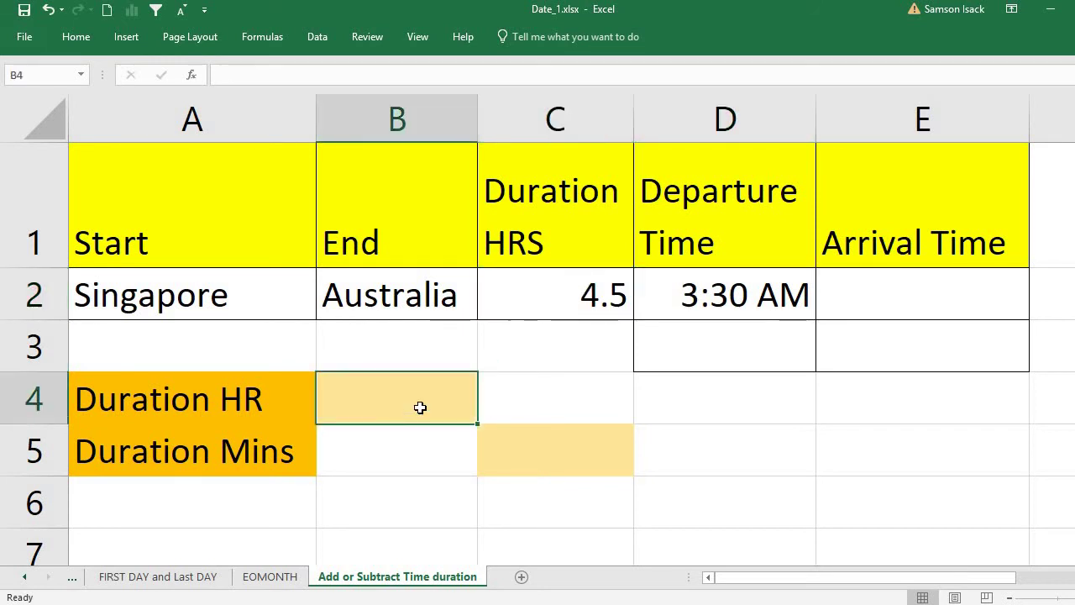
click(585, 297)
Extract the whole hours of the flight duration in cell B4 with the formula =TRUNC(C2).
click(361, 406)
text(=)
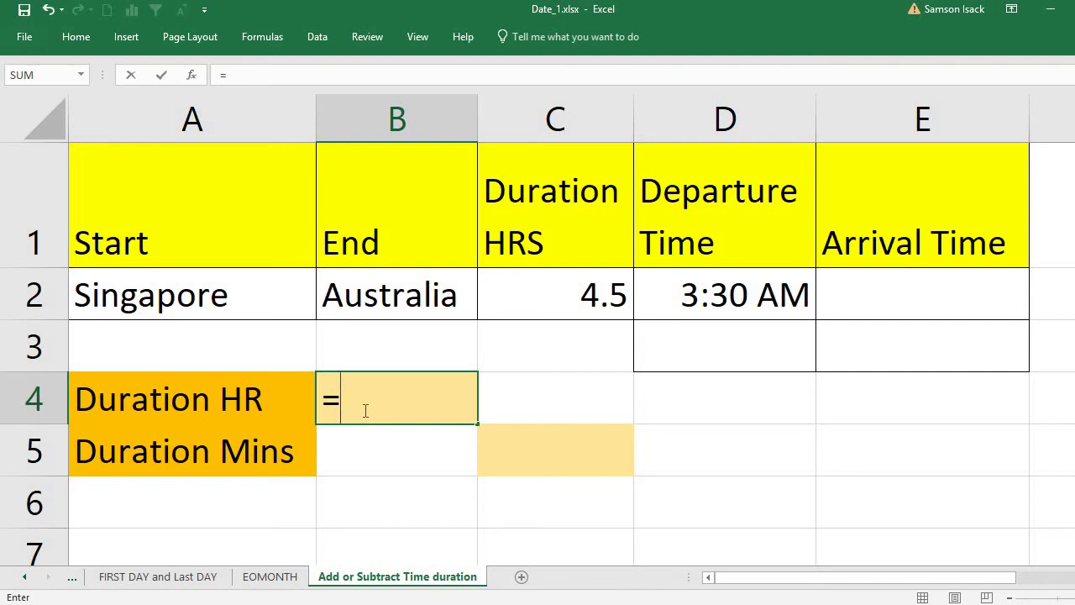
text(T)
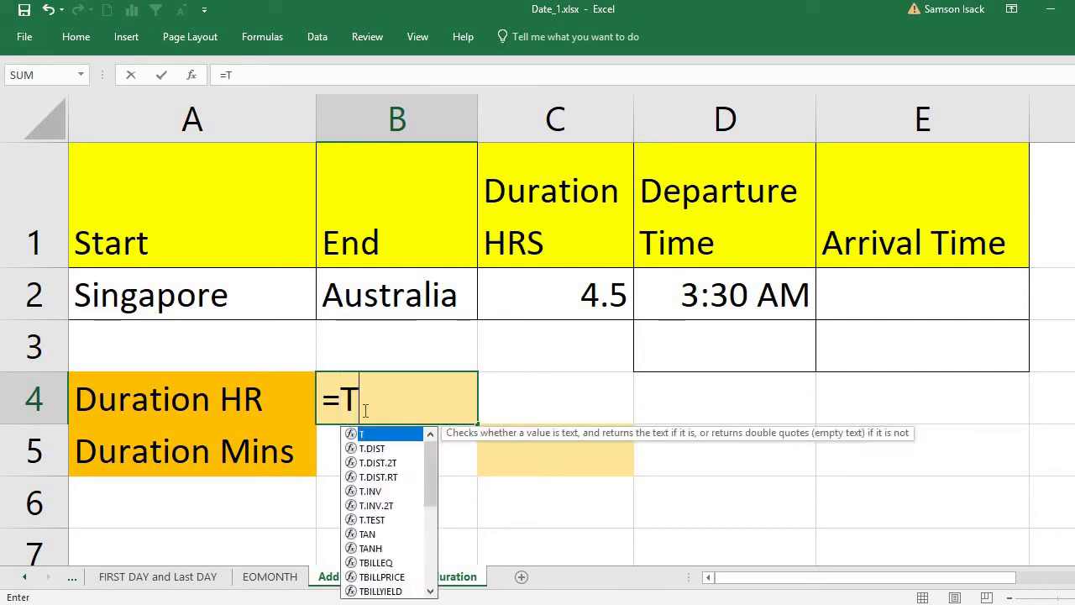
text(RUNC()
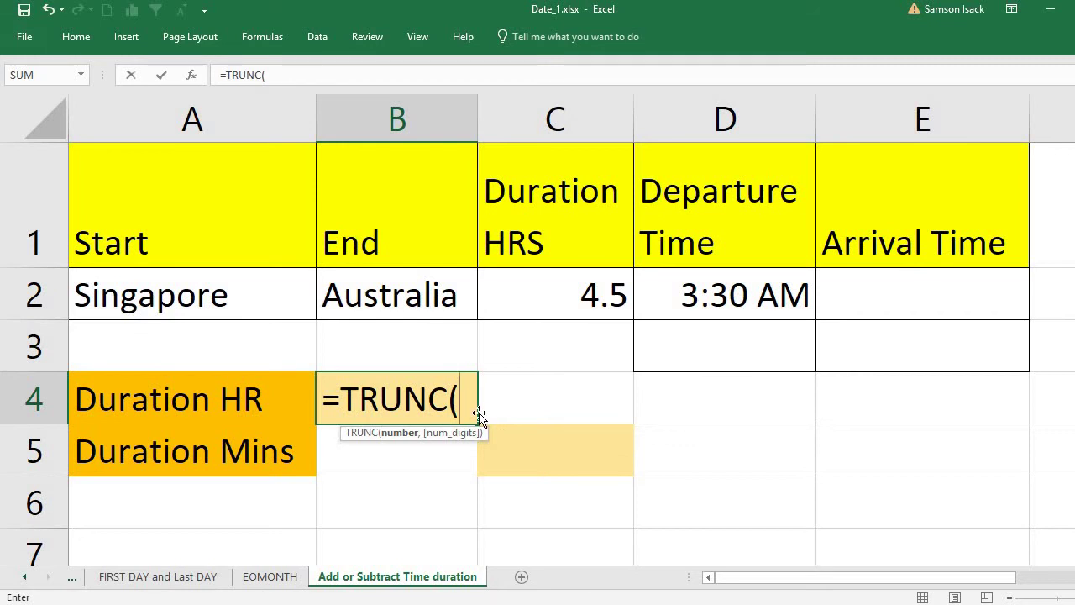
click(596, 302)
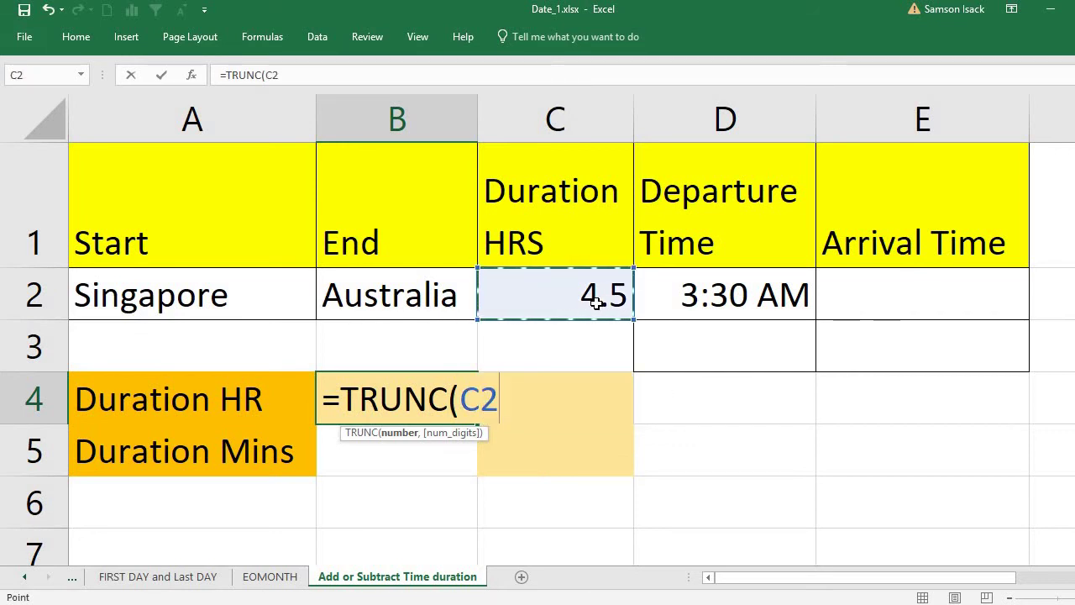
text())
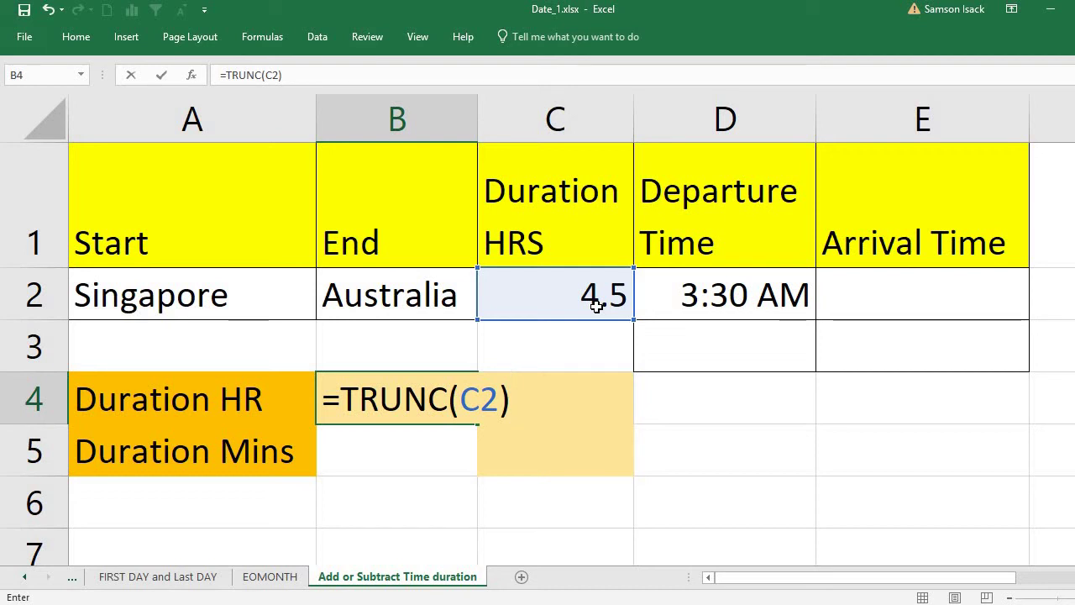
key(Return)
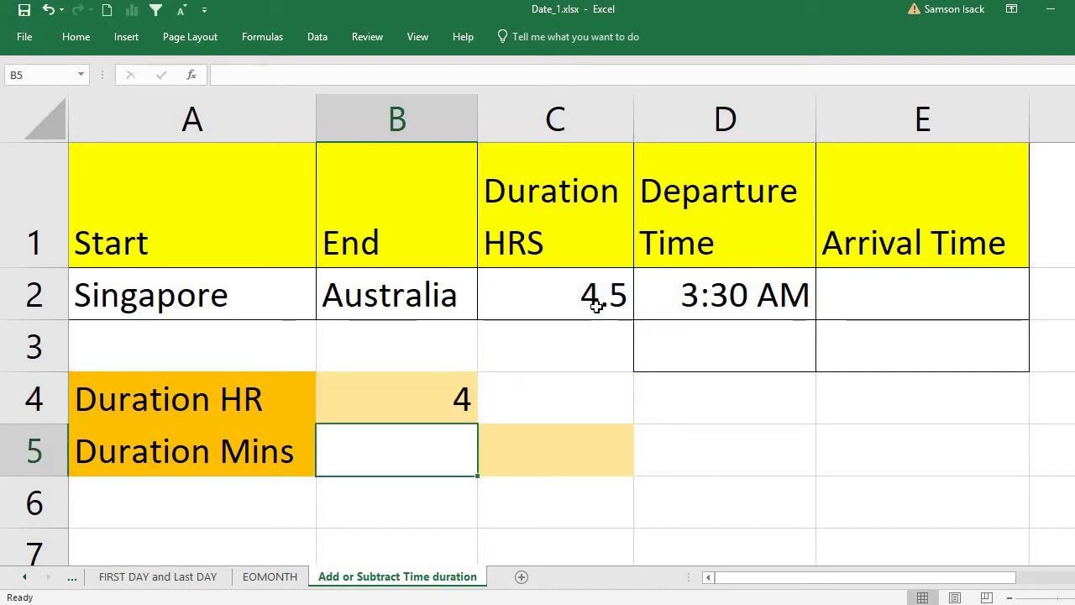
click(430, 407)
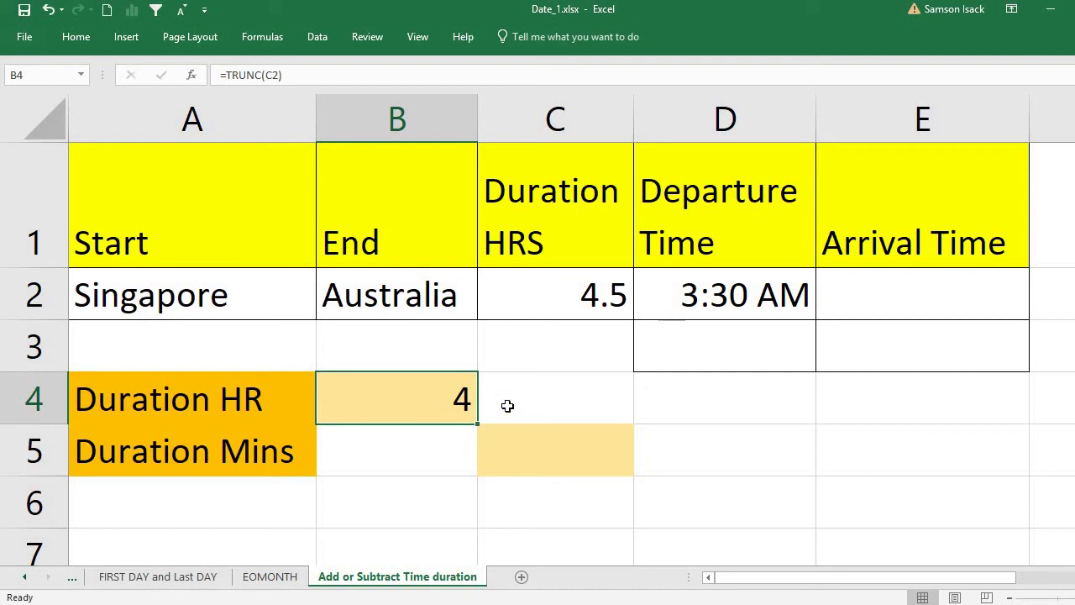
Calculate the fractional part of the flight duration in cell B5 with the formula =C2-B4.
click(416, 450)
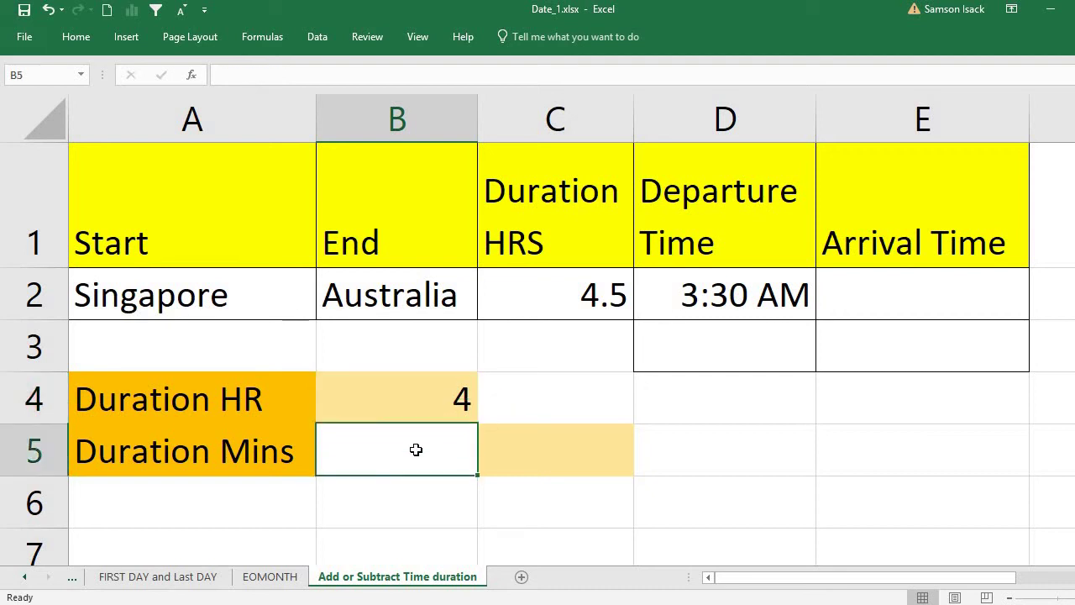
click(600, 292)
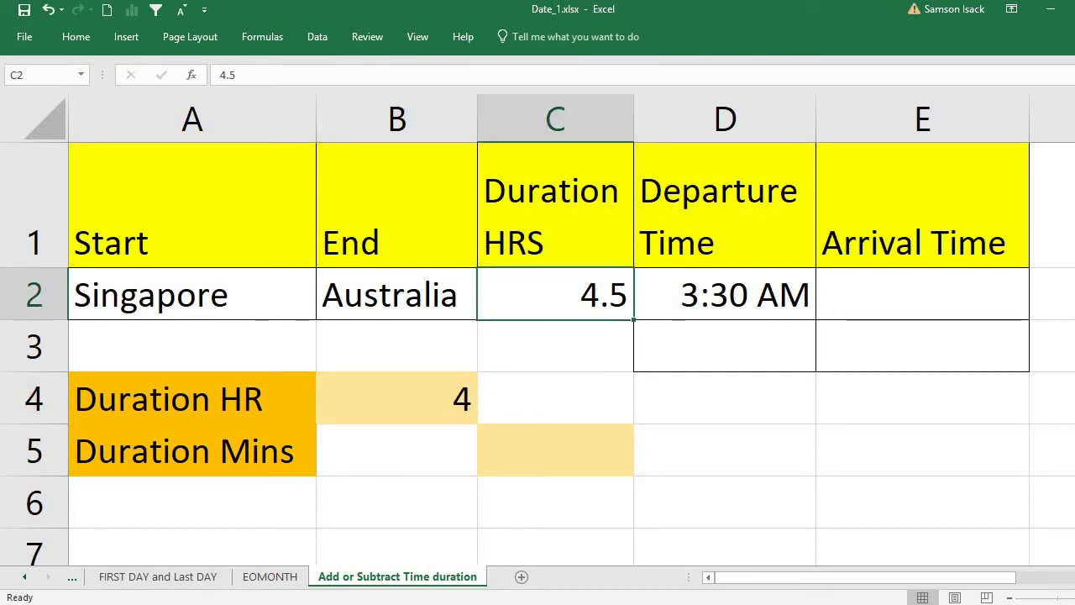
click(424, 441)
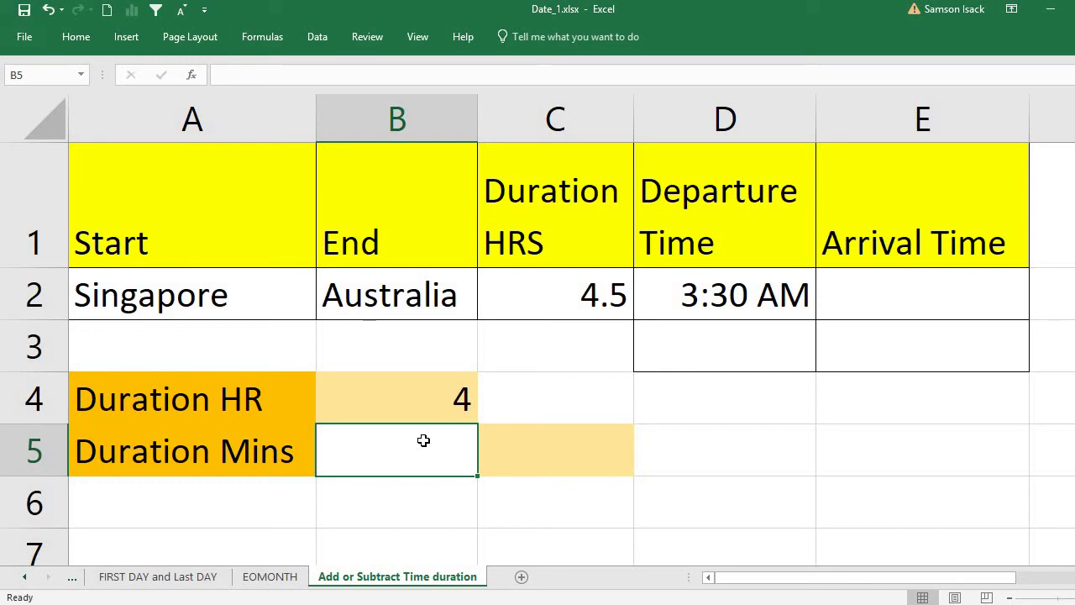
text(=)
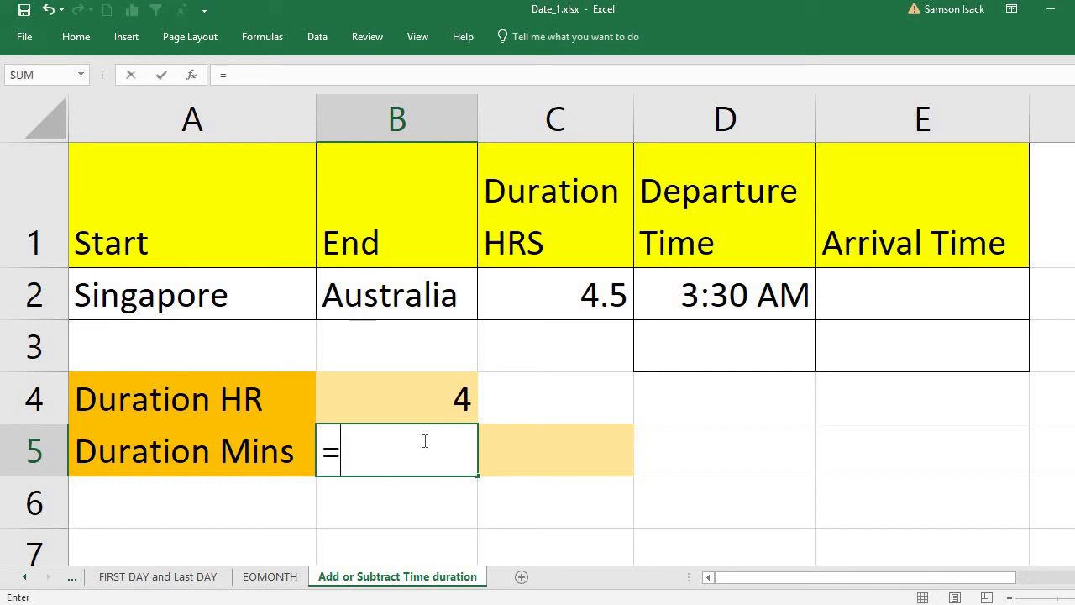
click(577, 294)
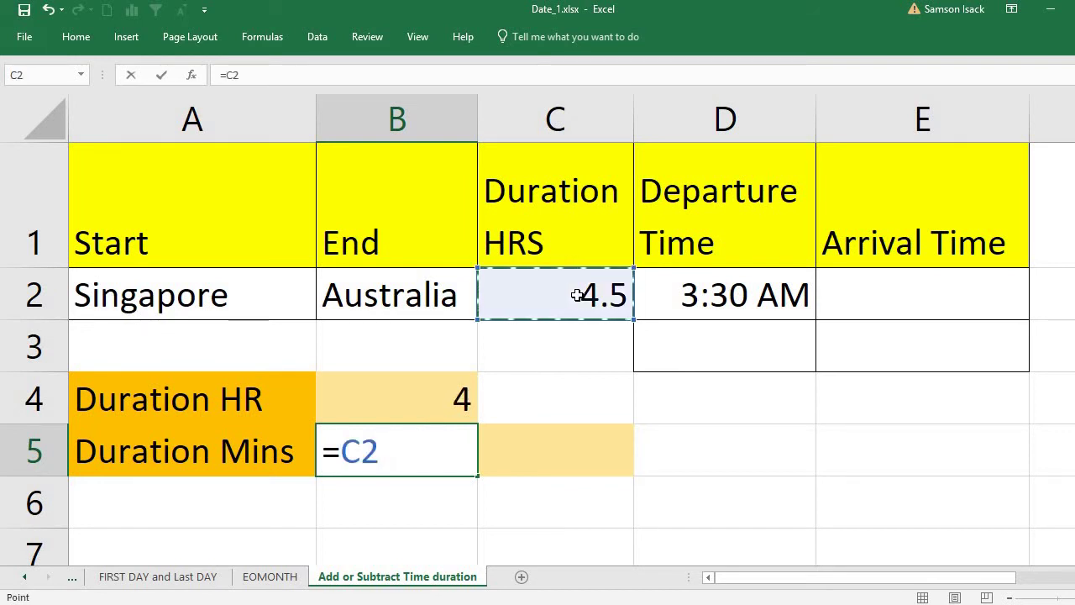
text(-)
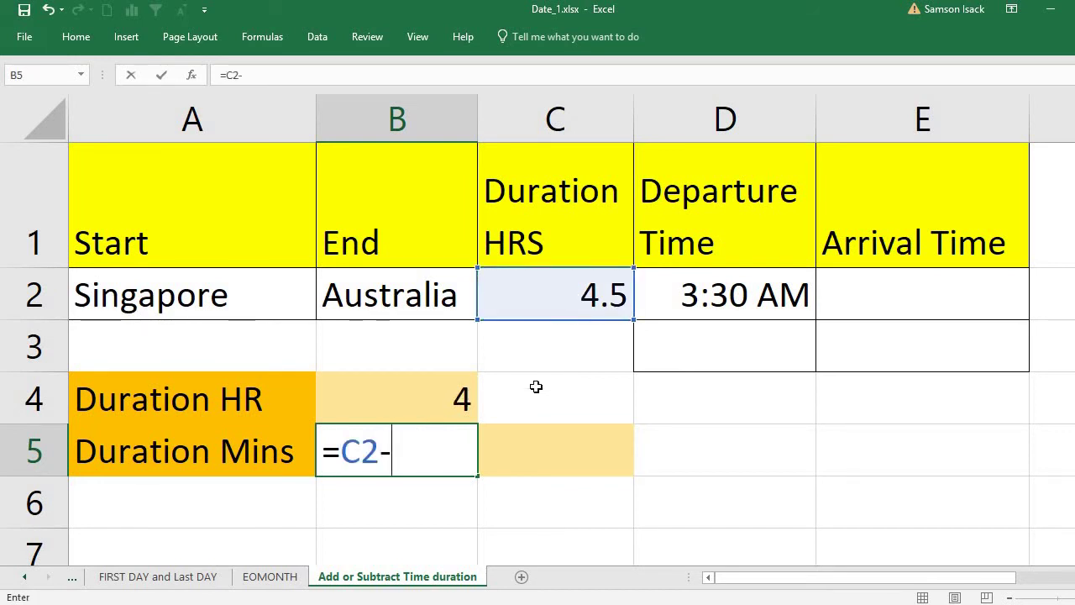
click(400, 390)
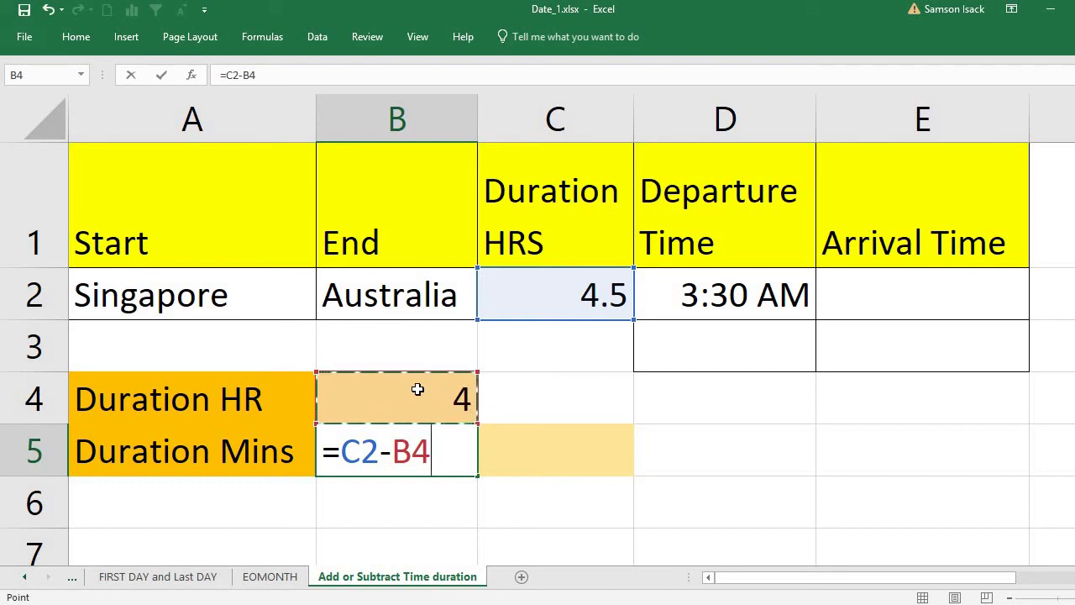
key(Return)
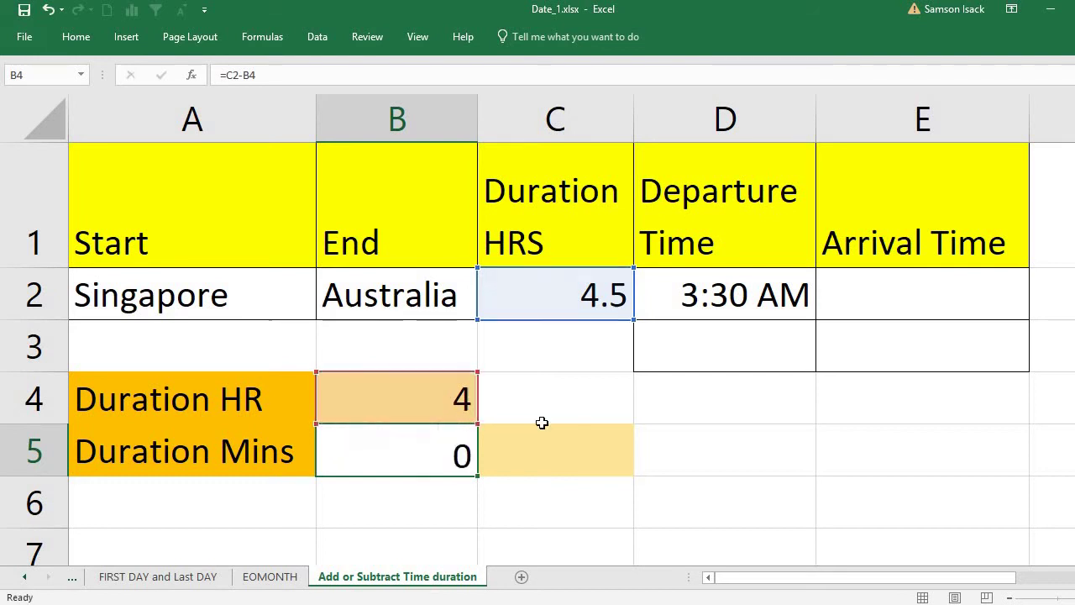
click(440, 452)
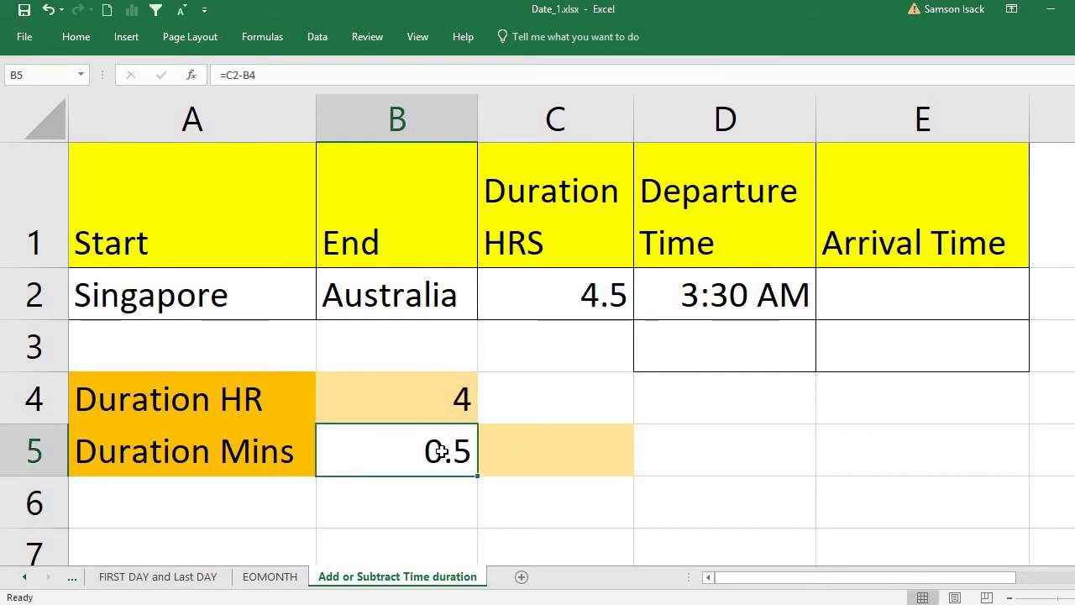
Convert the fractional hours to minutes in cell C5 with the formula =B5*60.
click(548, 447)
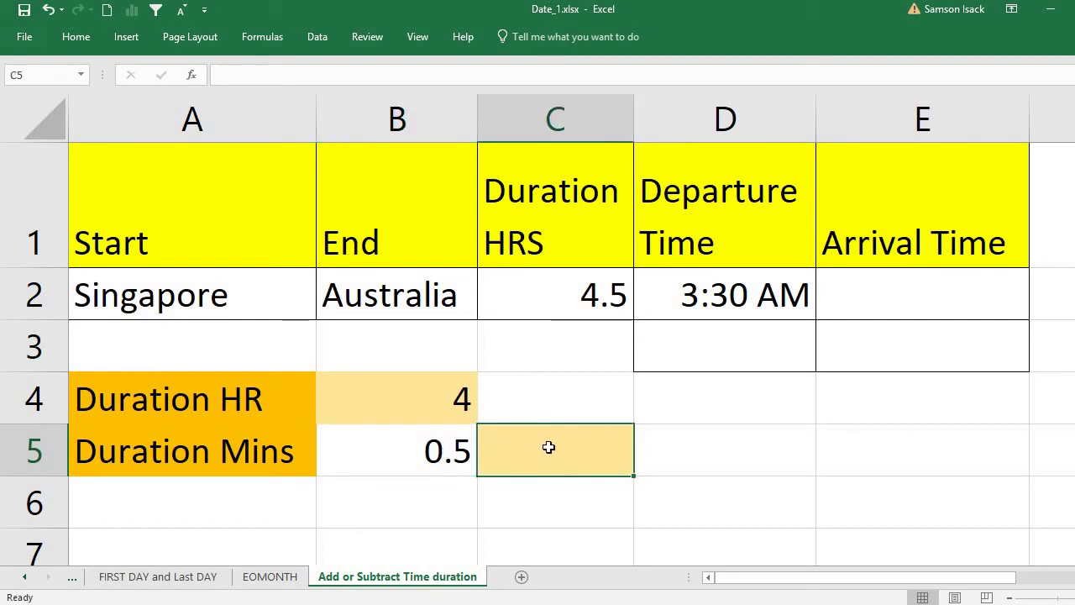
click(445, 450)
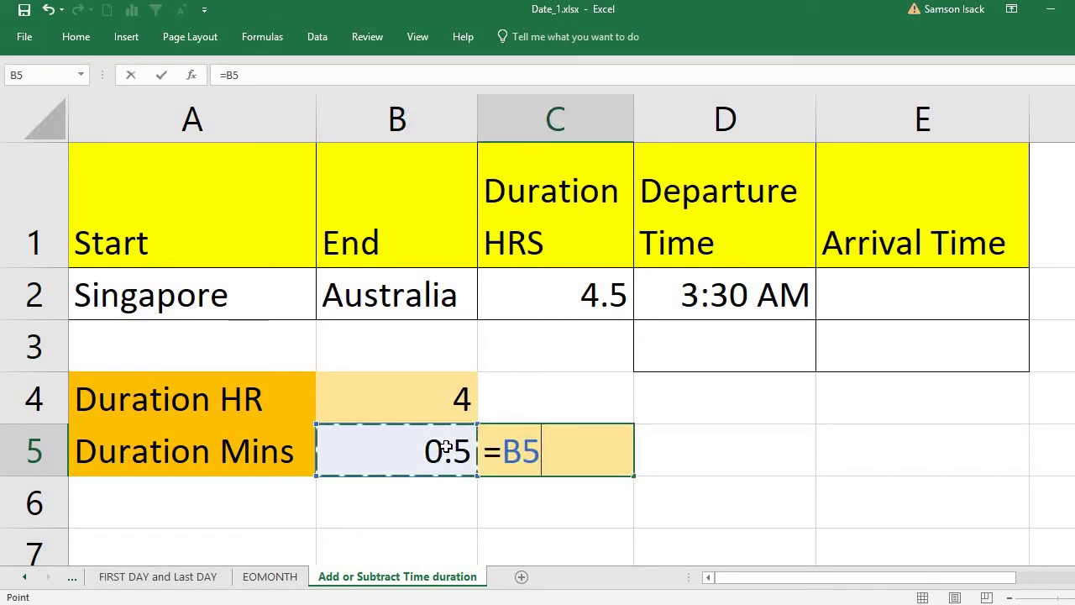
text(*)
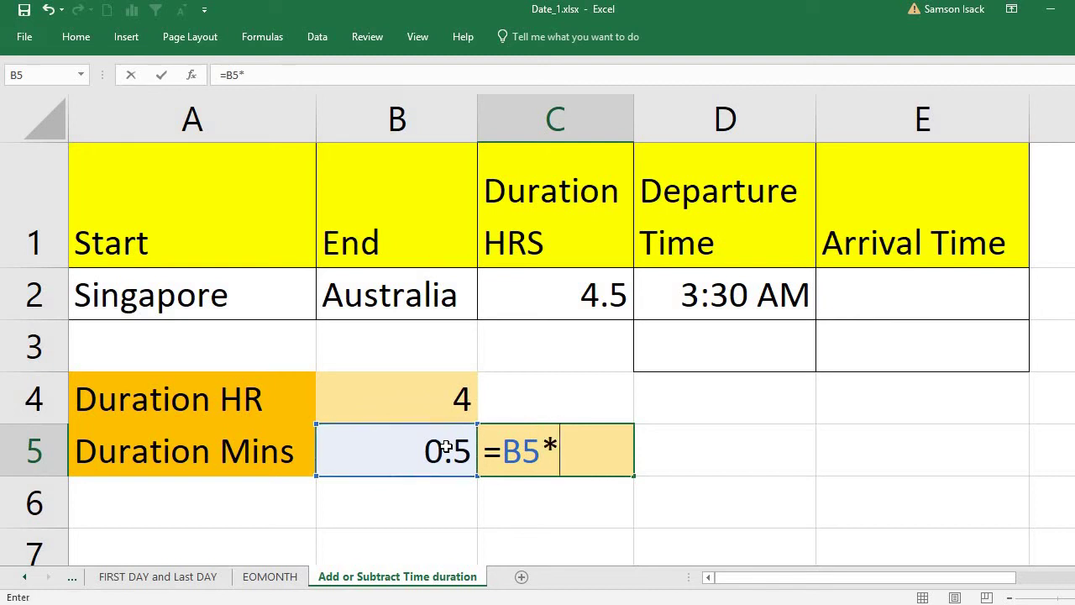
text(60)
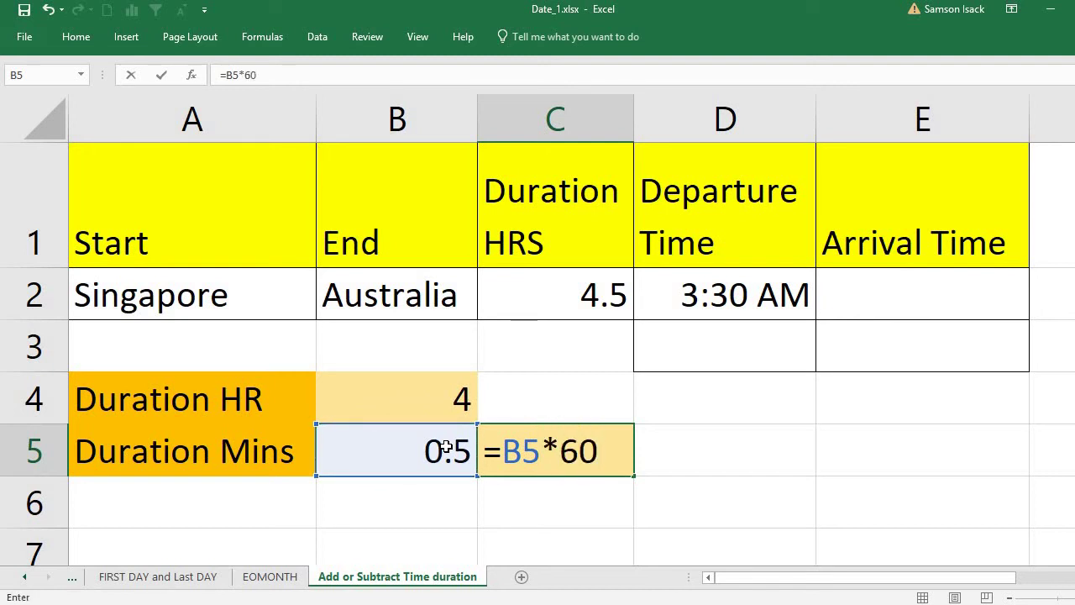
key(Return)
click(608, 436)
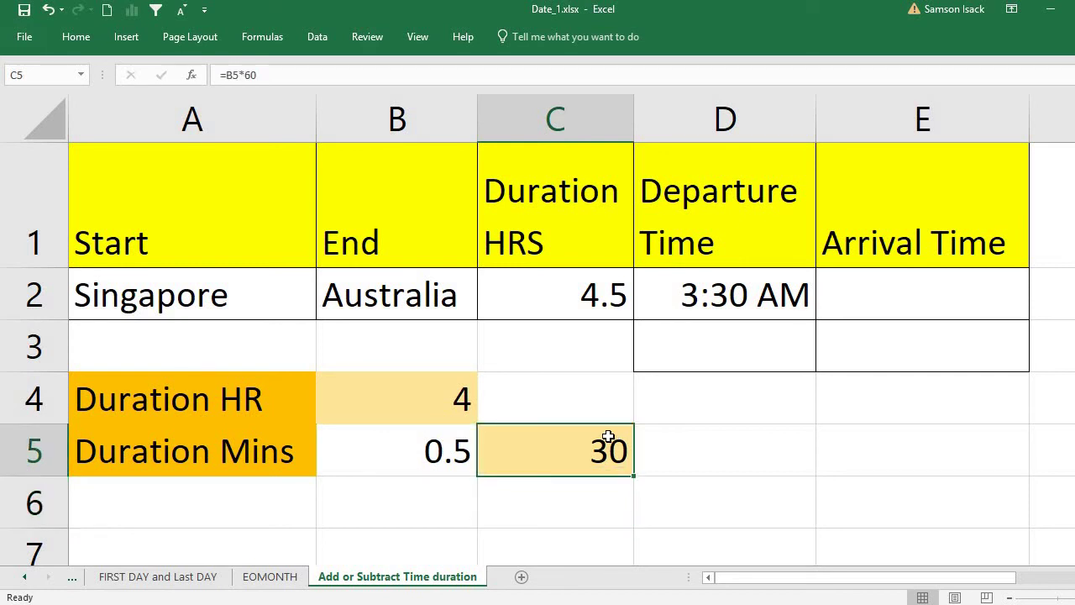
Clear the expression B5*60 from the minutes formula in cell C5, keeping only the equals sign.
click(448, 398)
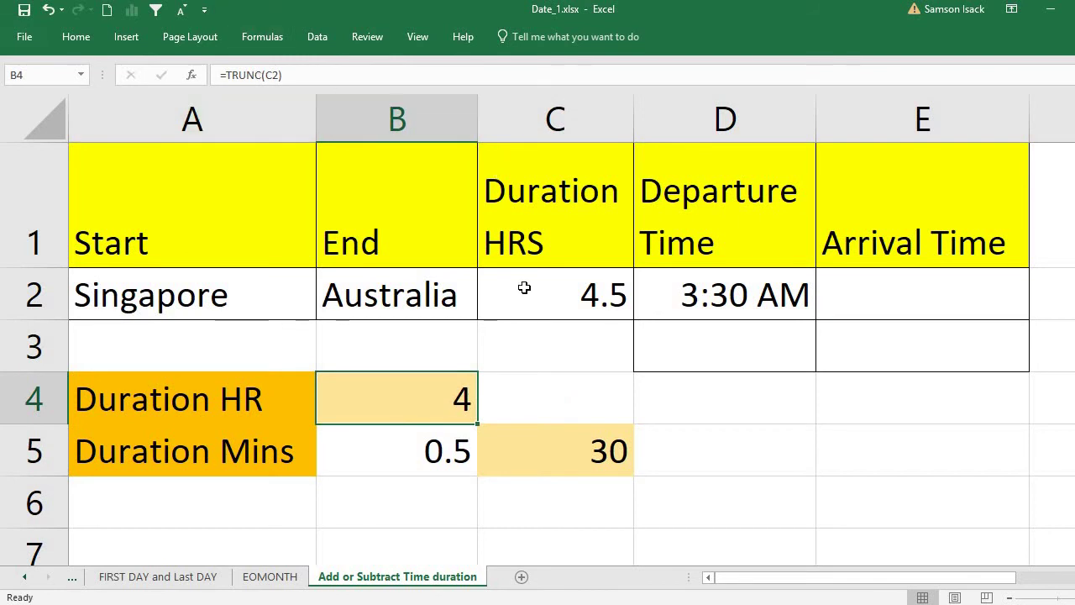
click(425, 458)
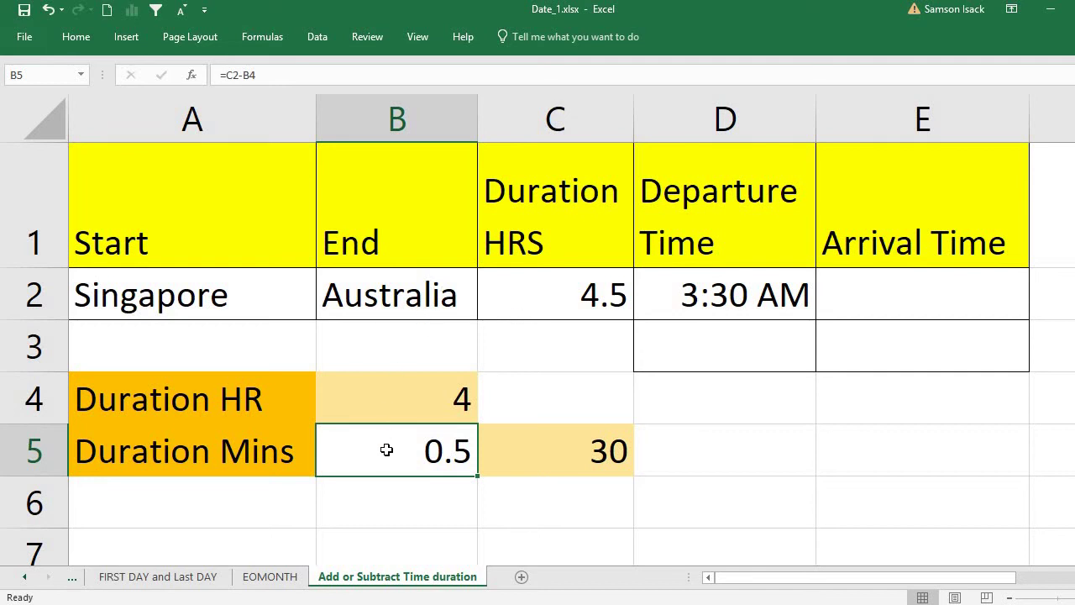
click(557, 448)
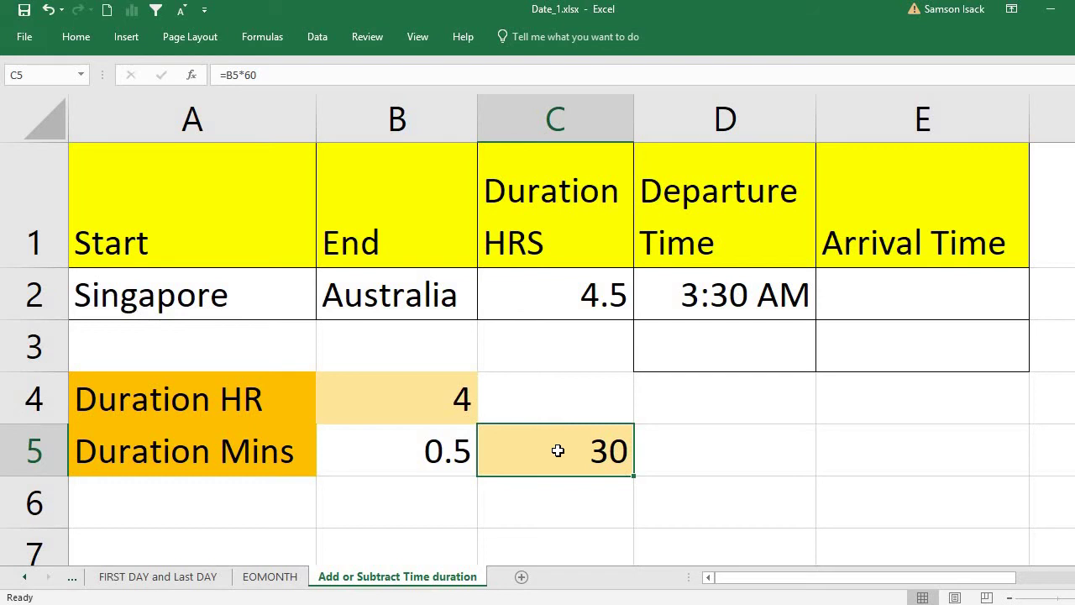
double_click(524, 458)
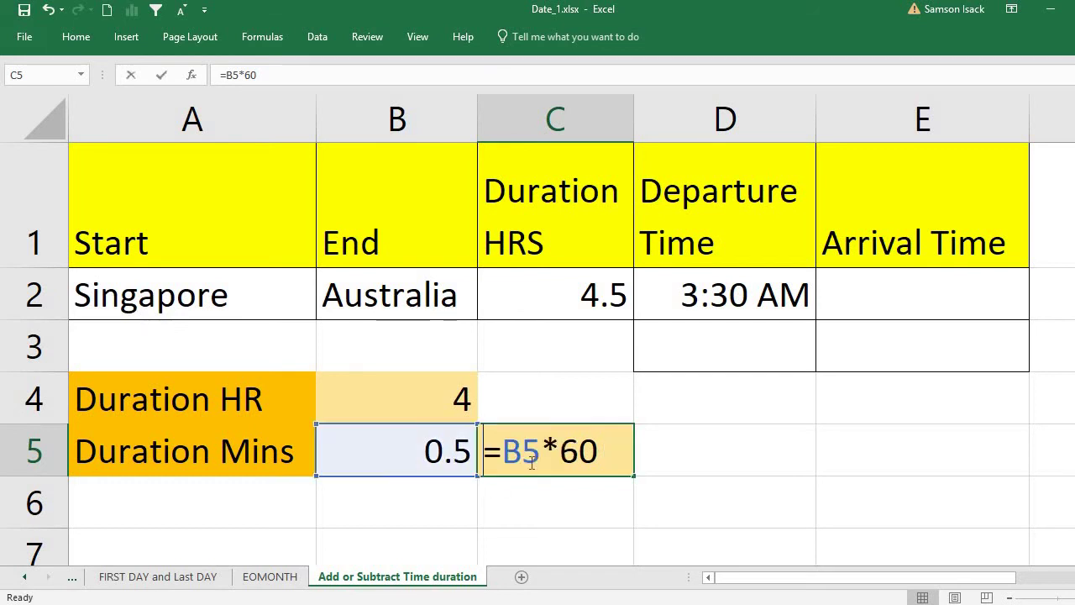
drag(504, 454, 714, 458)
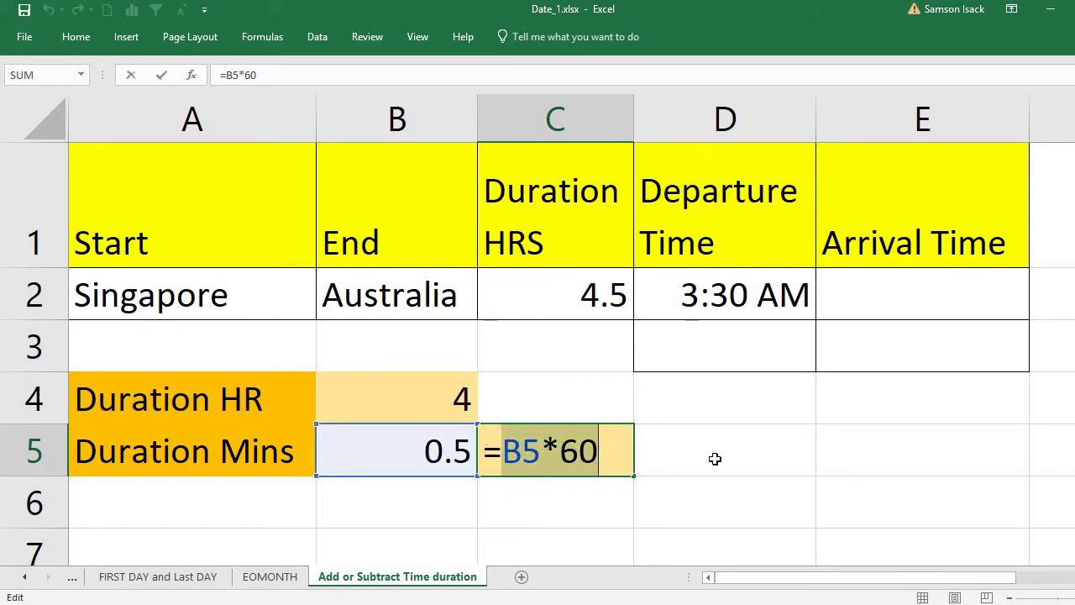
text(TRUN)
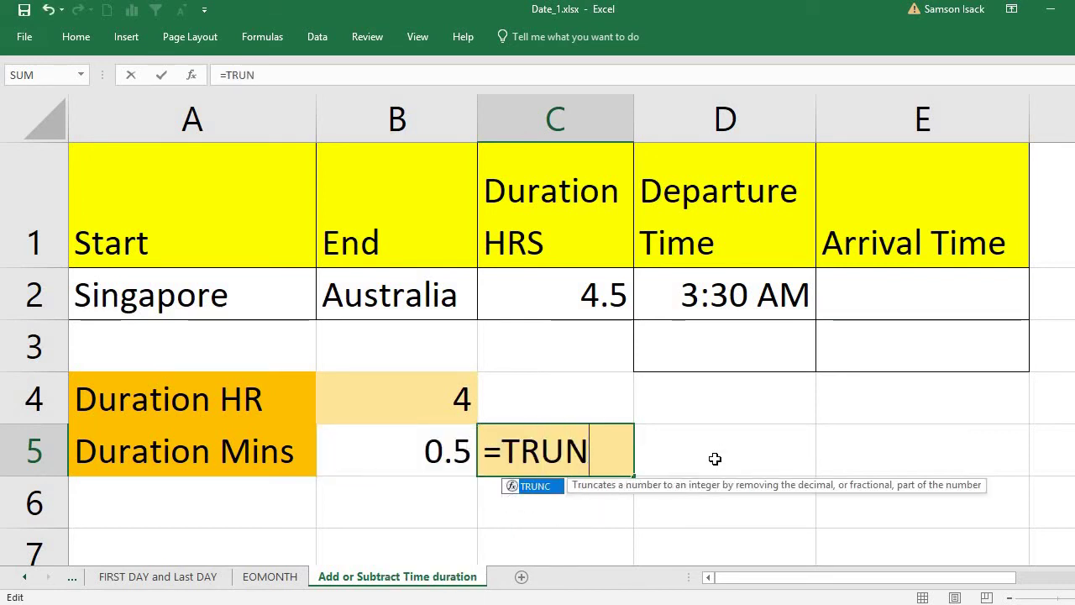
key(BackSpace)
key(BackSpace)
key(BackSpace)
key(BackSpace)
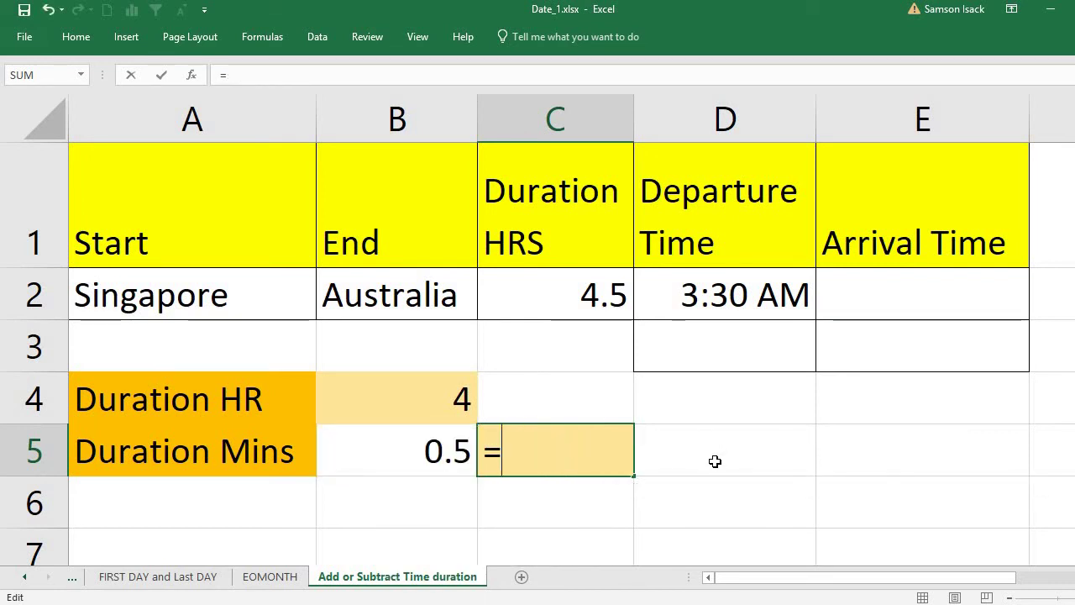
Calculate the duration minutes directly from C2 in cell C5 with the formula =(C2-TRUNC(C2))*60.
click(567, 284)
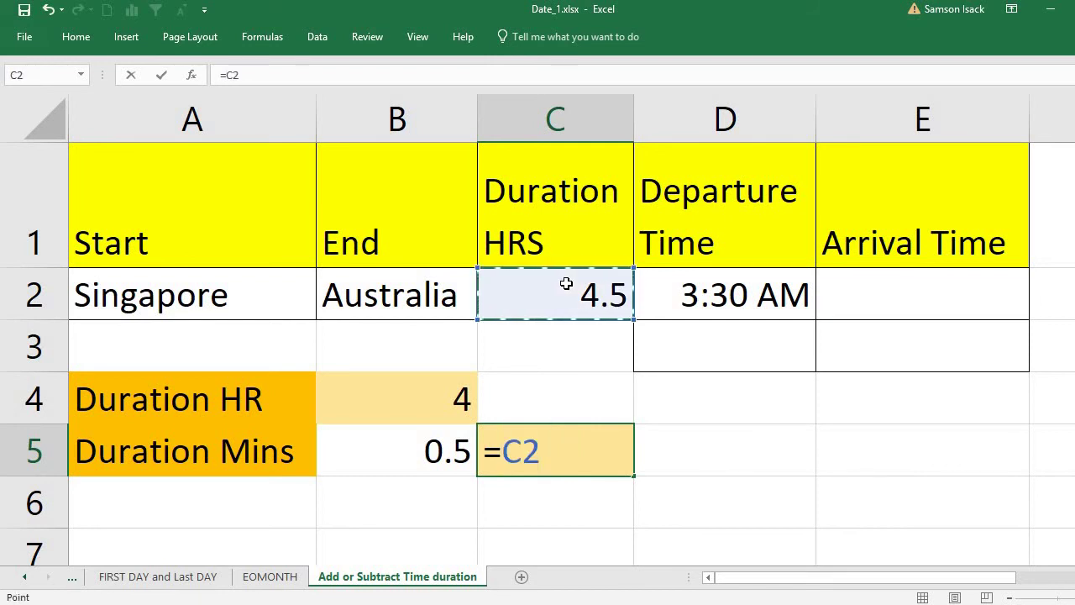
text(-TRU)
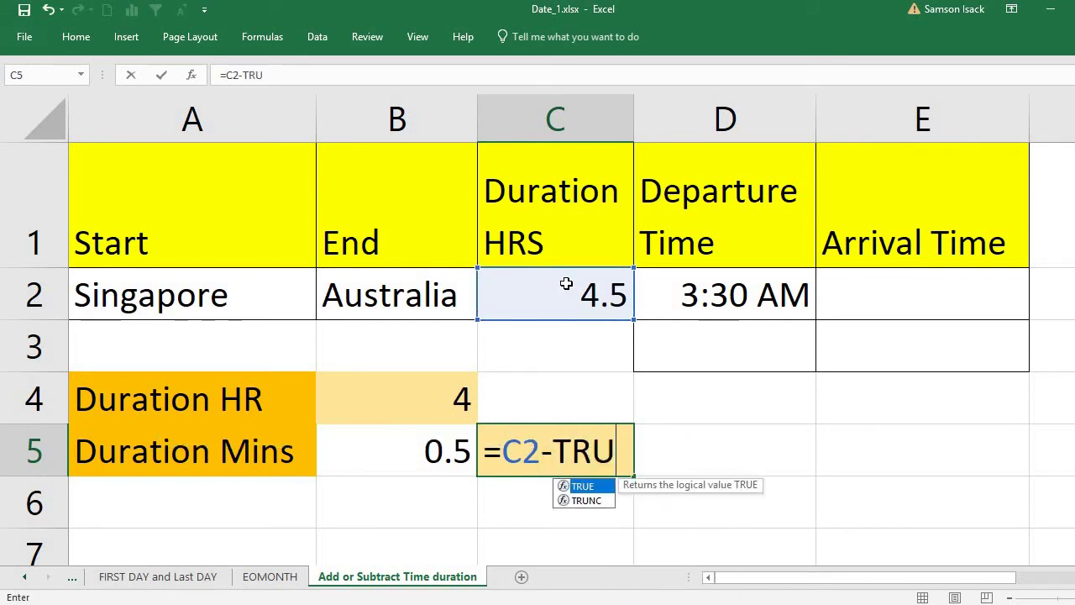
text(NC()
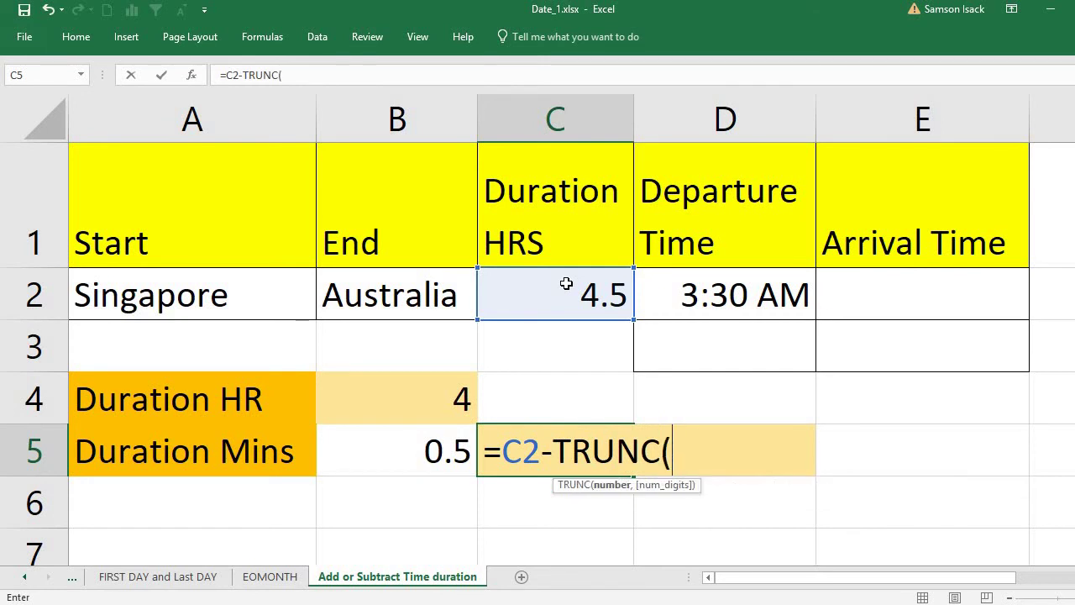
click(556, 297)
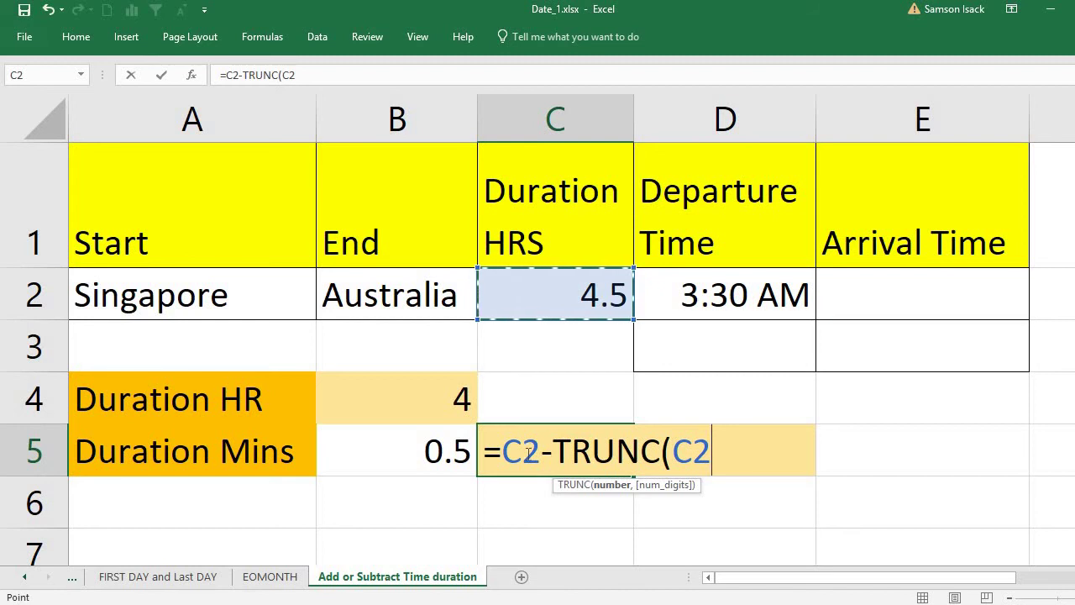
text())
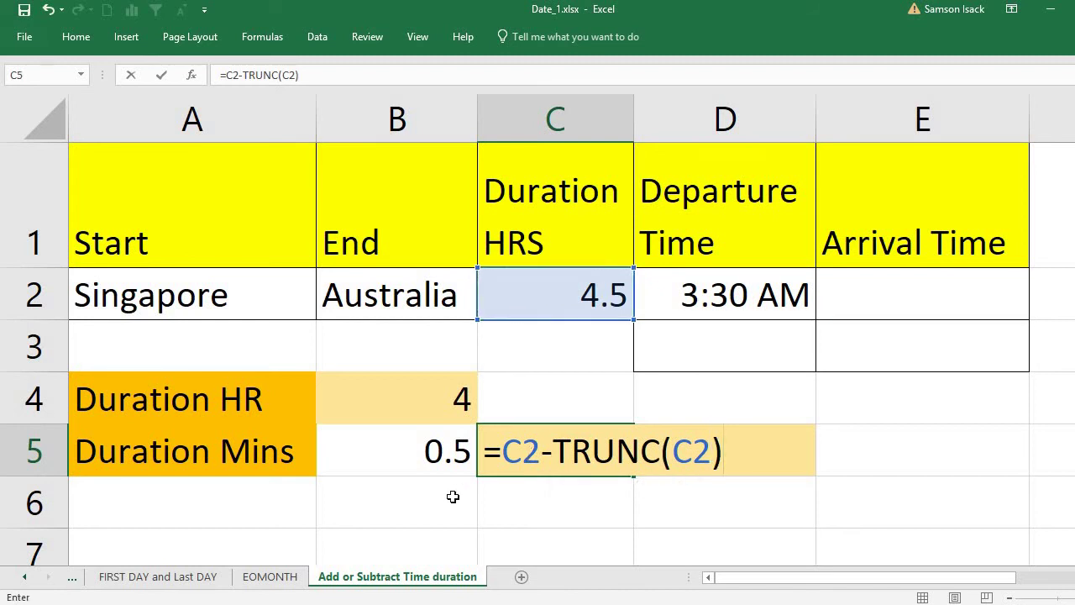
click(503, 450)
text(()
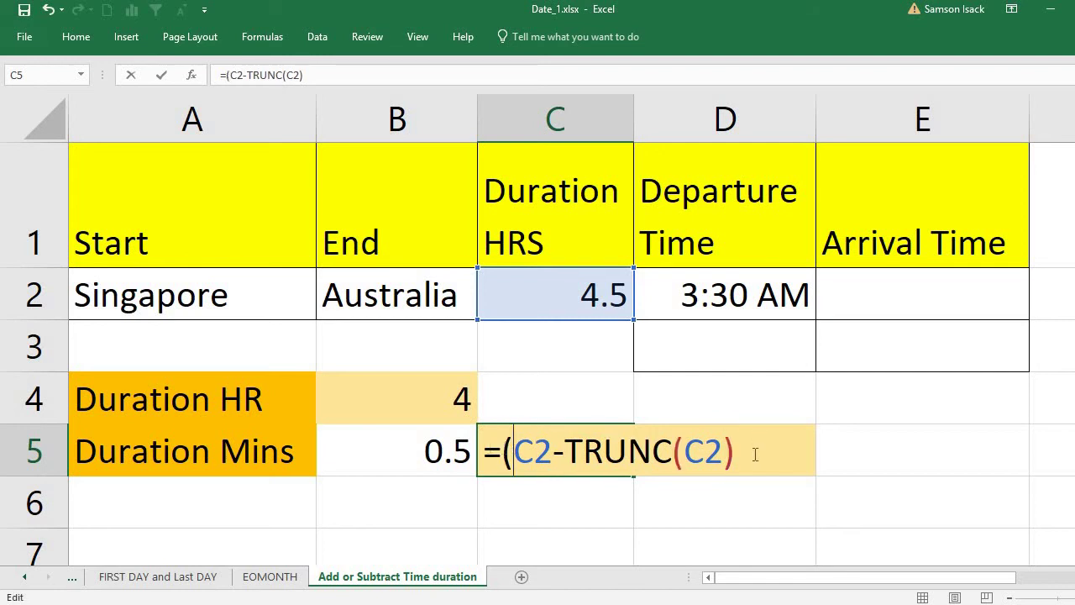
text()*60)
key(Return)
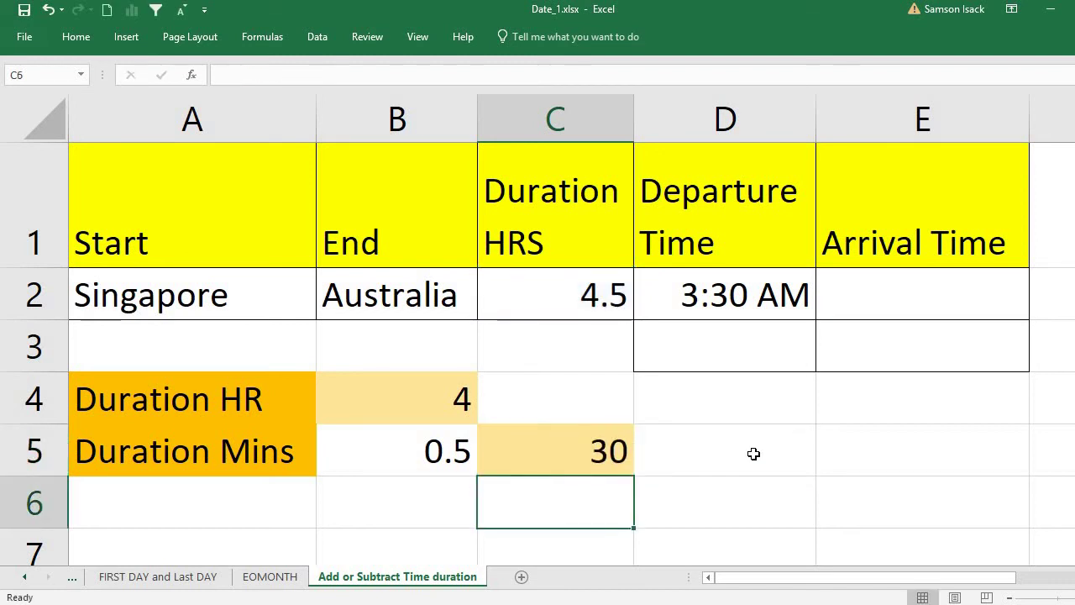
click(590, 437)
click(418, 390)
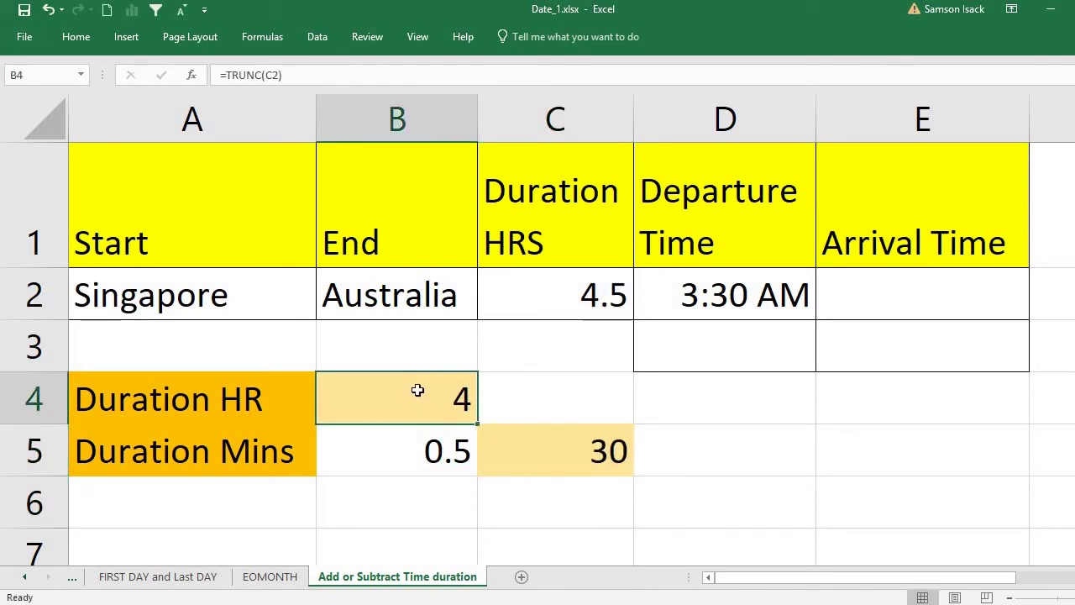
click(578, 457)
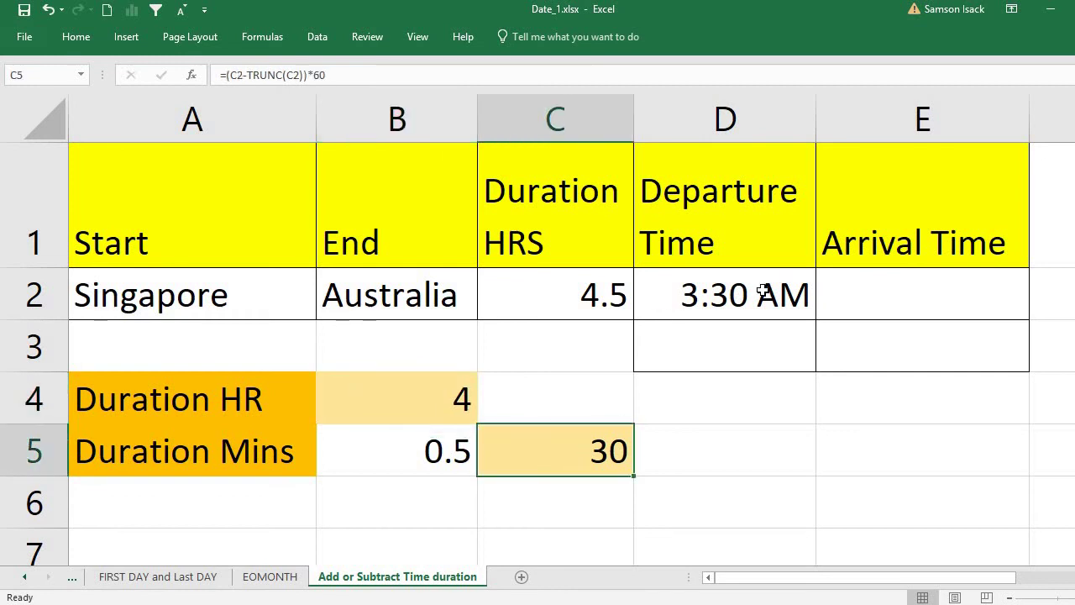
Build the arrival time formula in cell E2 by adding the duration to the departure time: =D2+TIME(B4,C5,0).
click(867, 290)
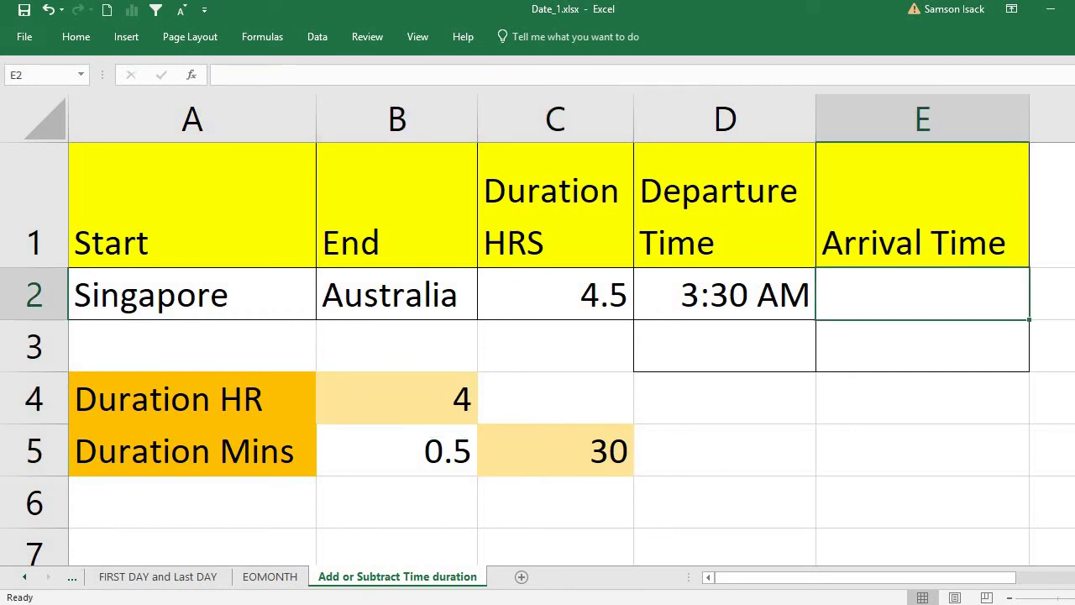
scroll(891, 484, right, 2)
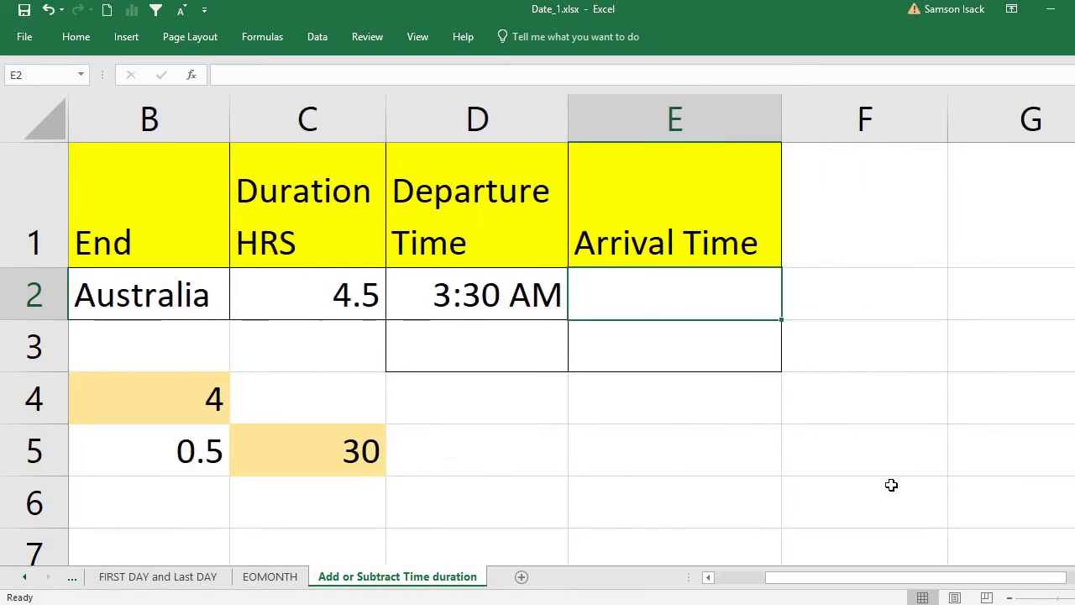
text(=)
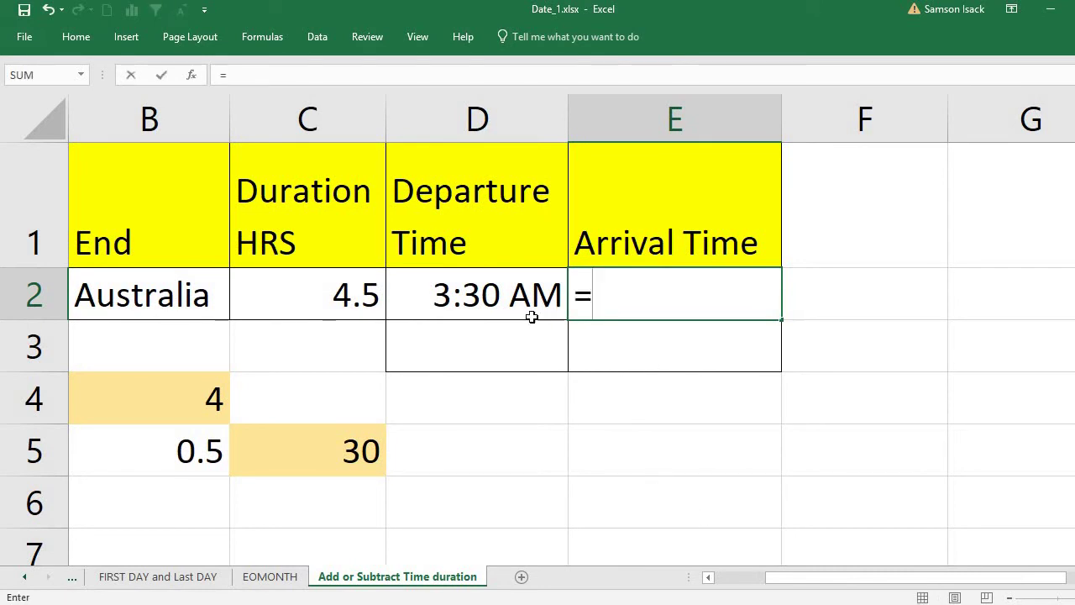
click(518, 294)
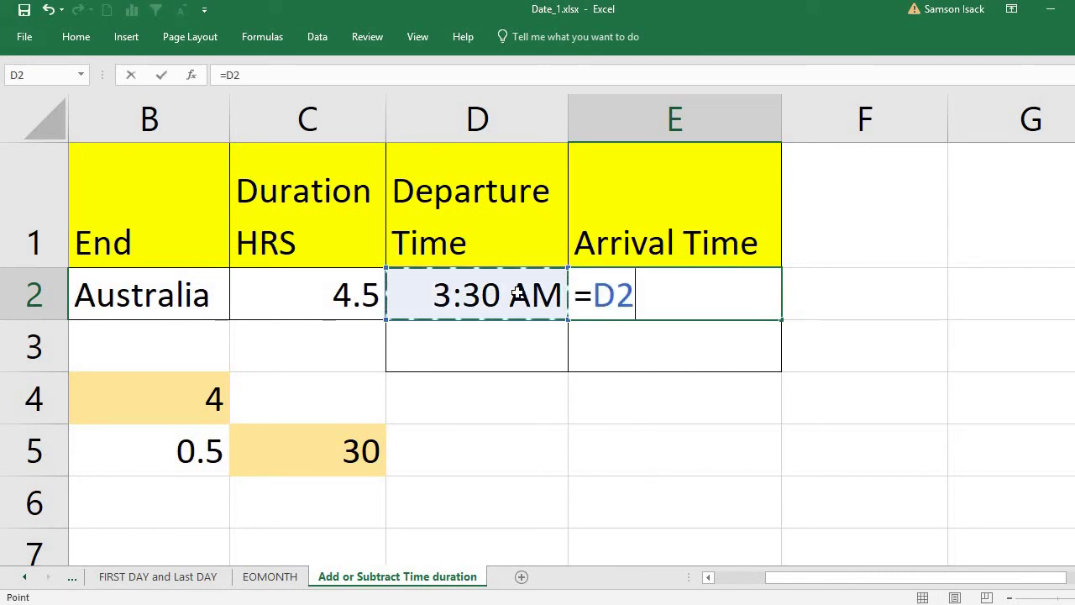
text(+)
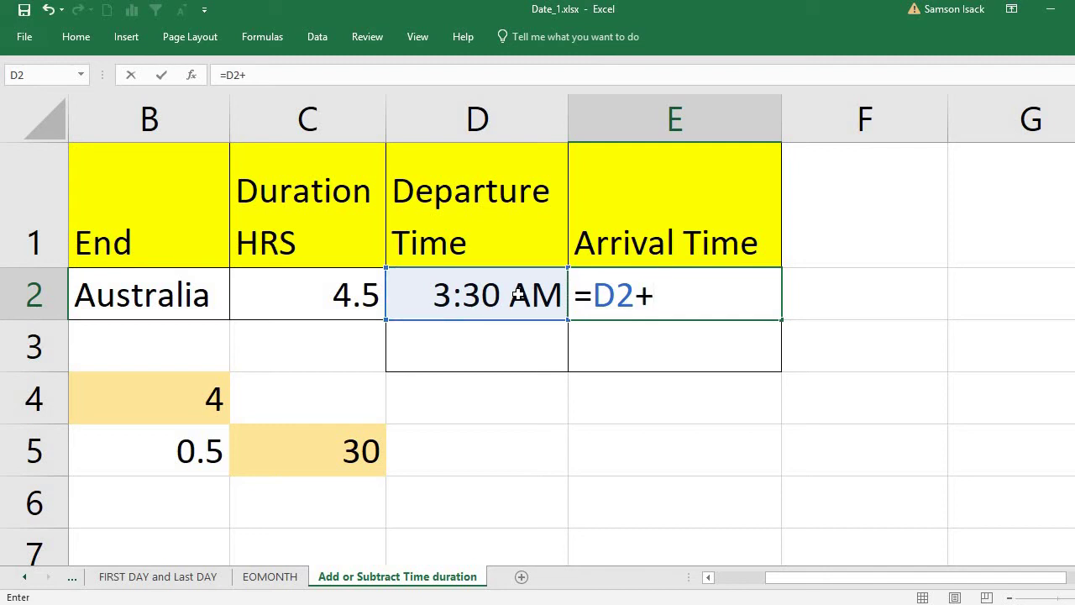
text(TI)
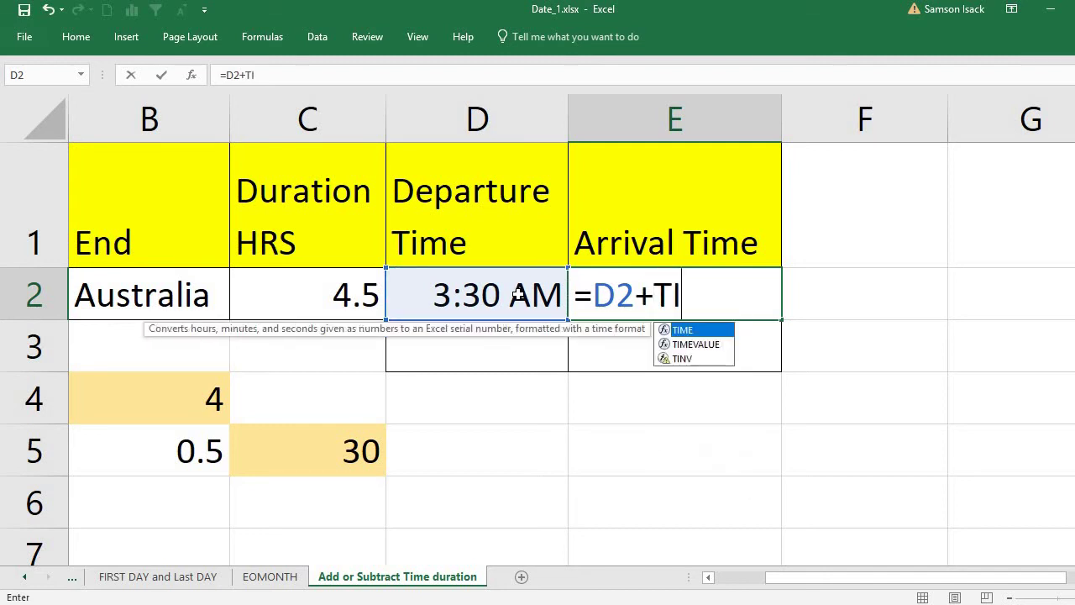
text(ME()
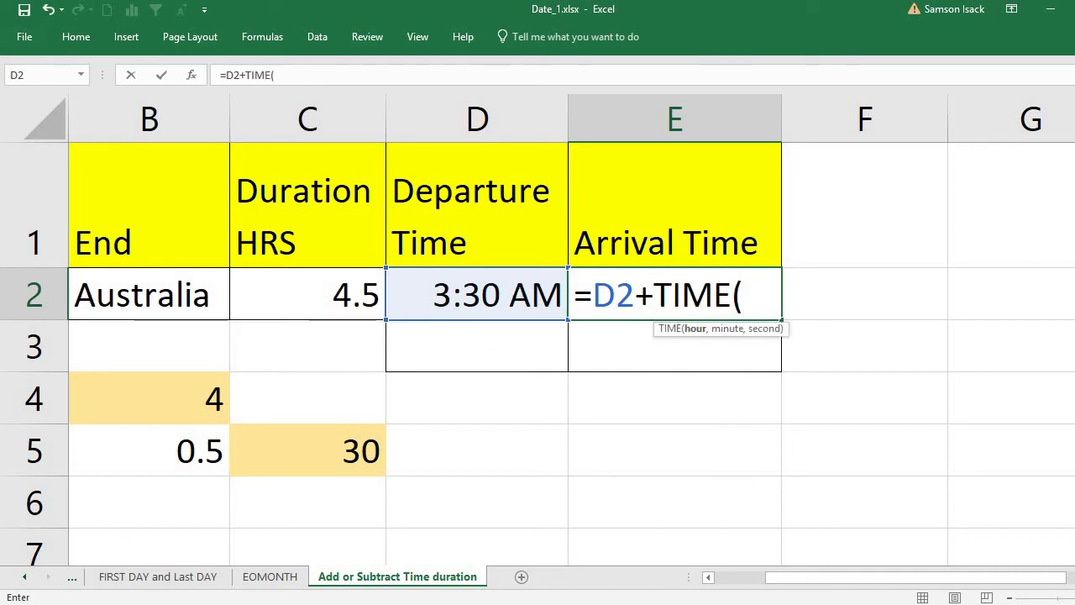
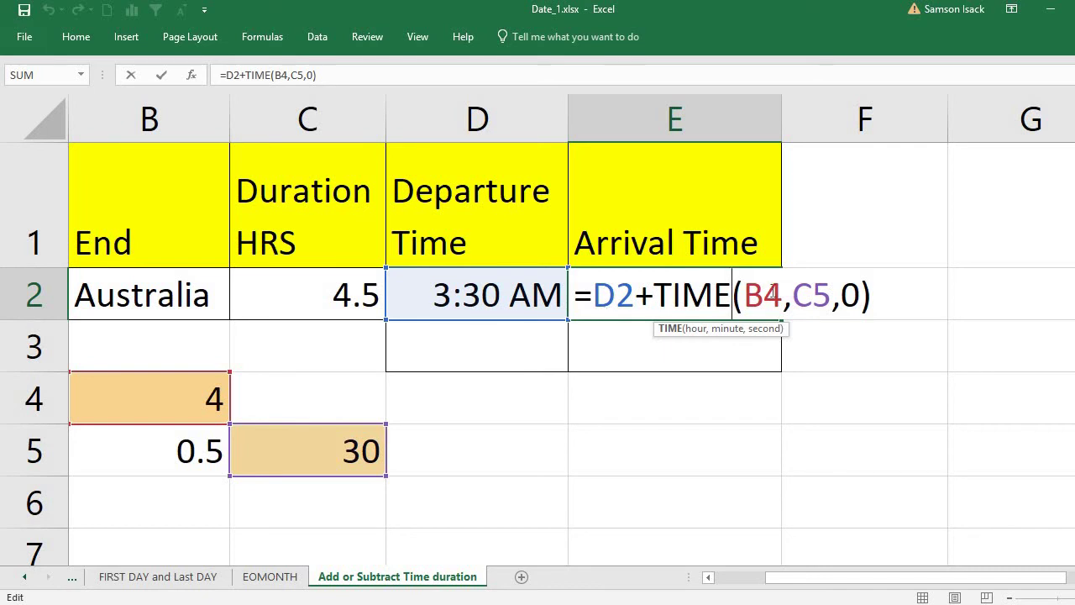
Replace the TIME arguments B4,C5,0 in the arrival formula in E2 with TRUNC(C2) as the hour argument.
drag(745, 296, 855, 304)
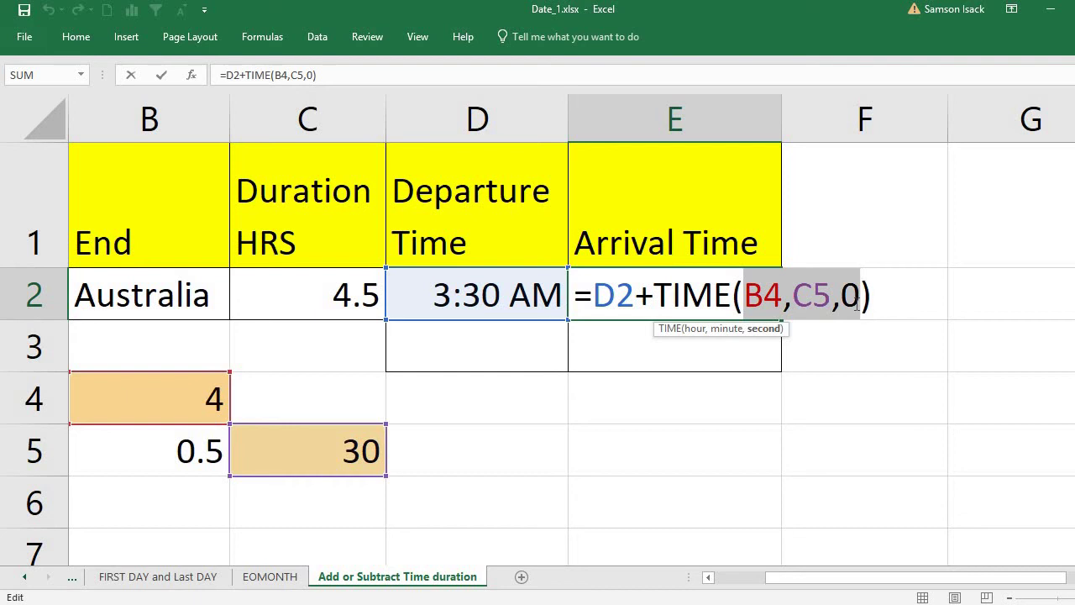
key(Delete)
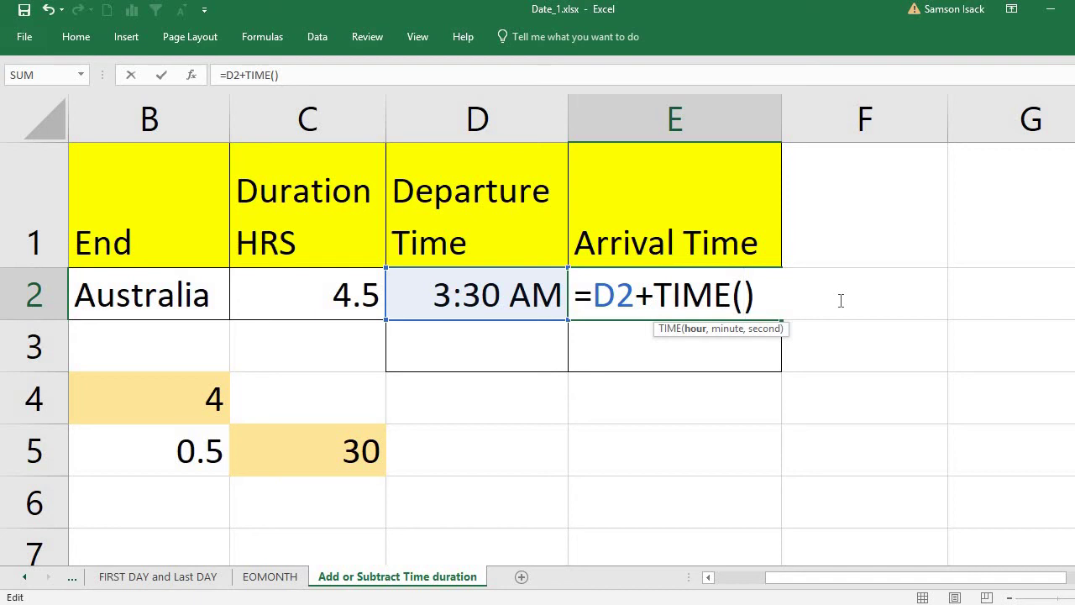
text(TRUNC)
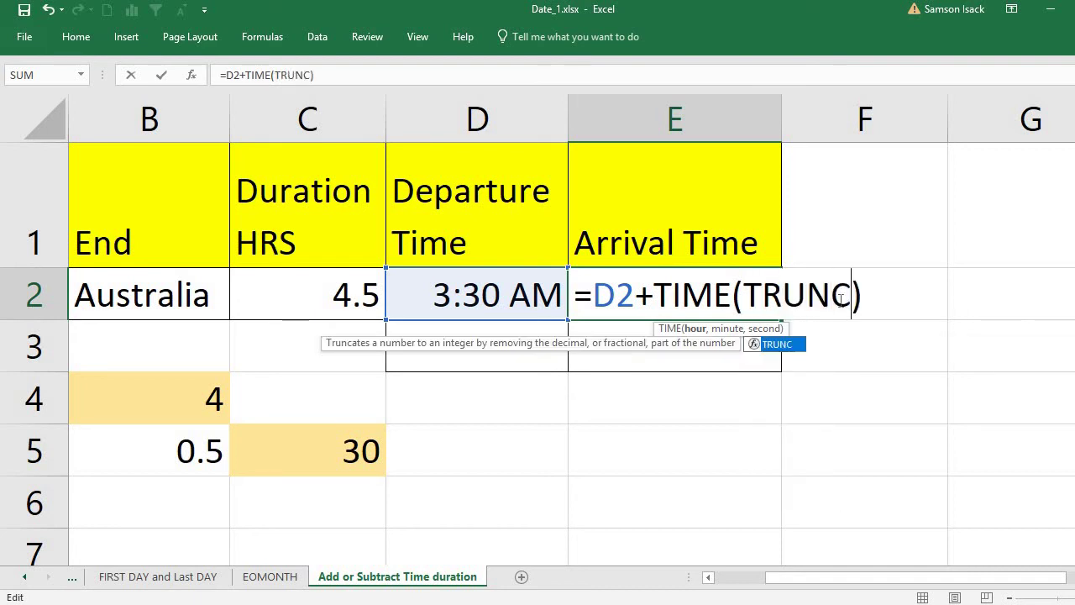
text(()
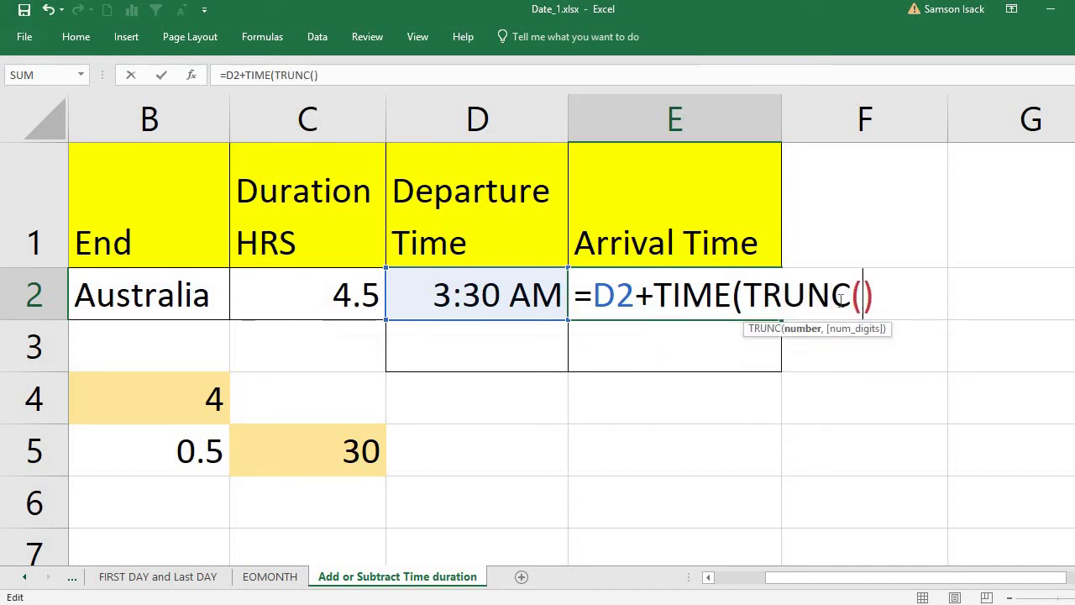
click(295, 298)
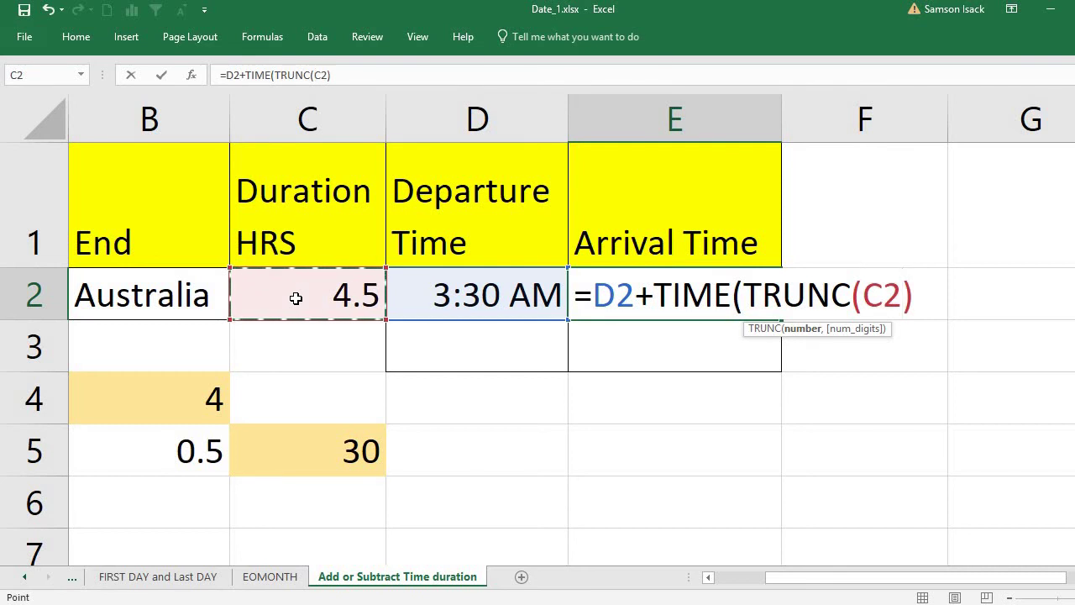
text())
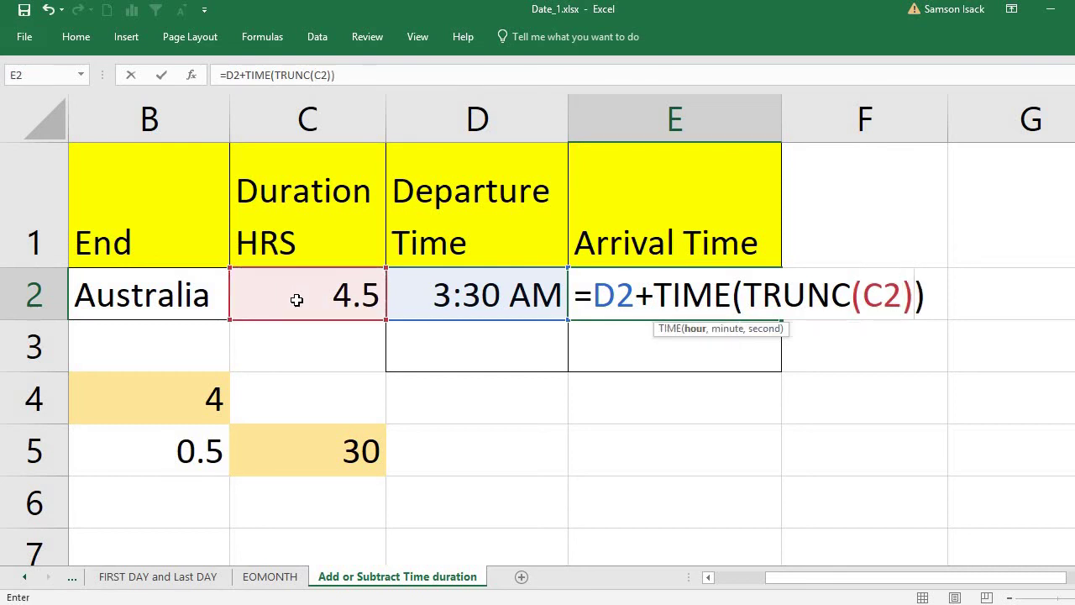
text(,)
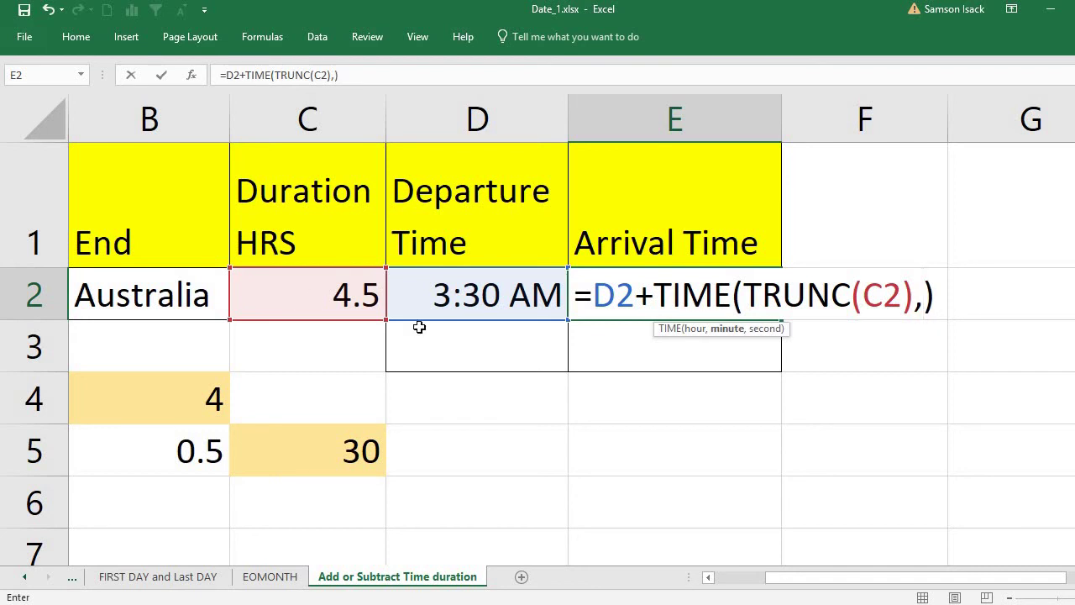
Add C2-TRUNC(C2) as the minute argument of the TIME function in the arrival formula in E2.
click(366, 309)
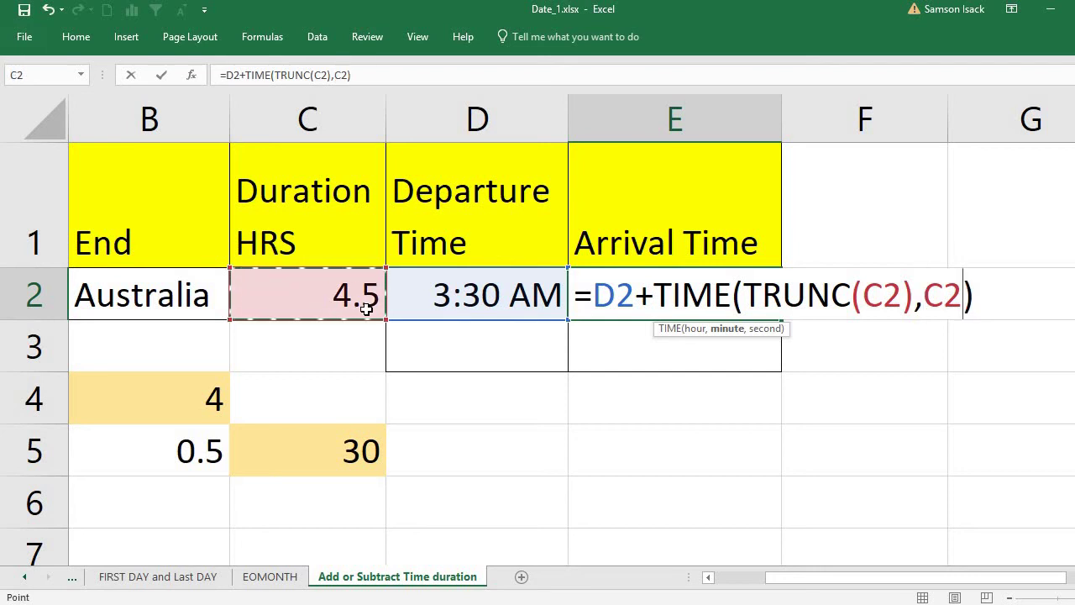
text(-)
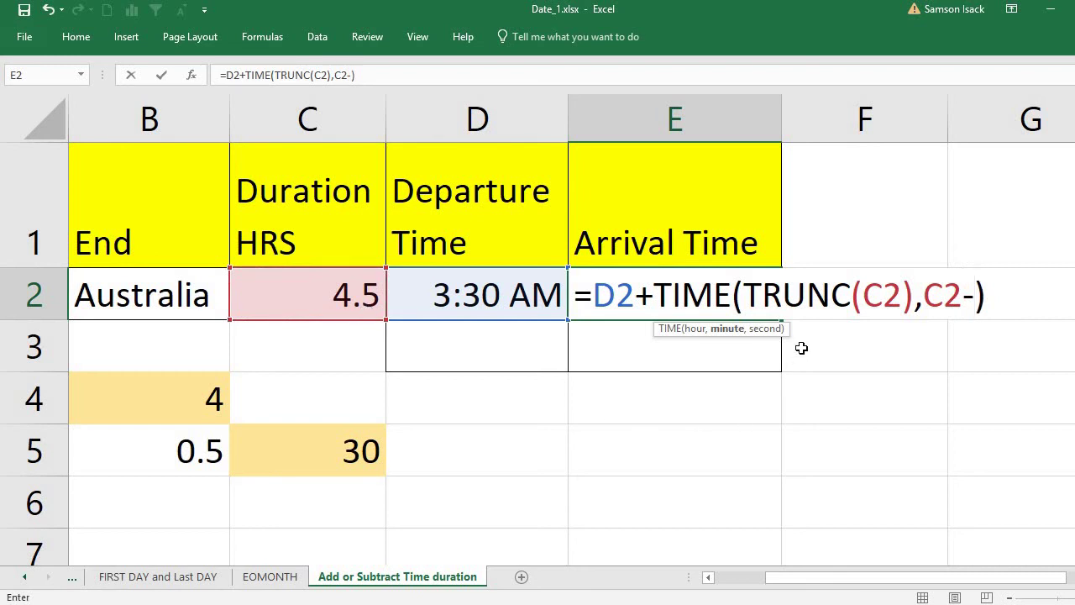
text(TRUNC)
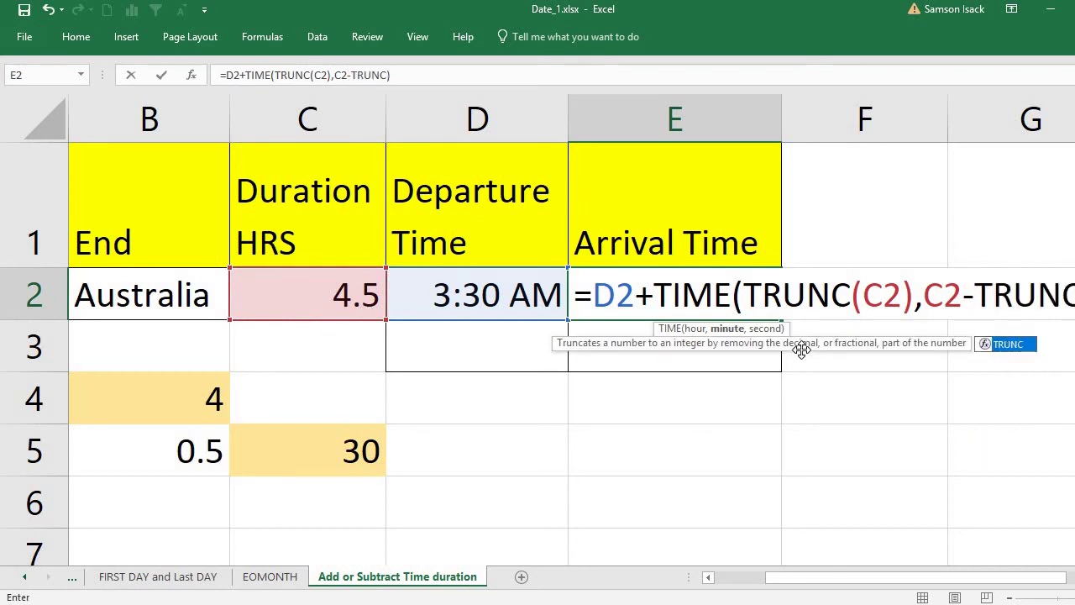
text(()
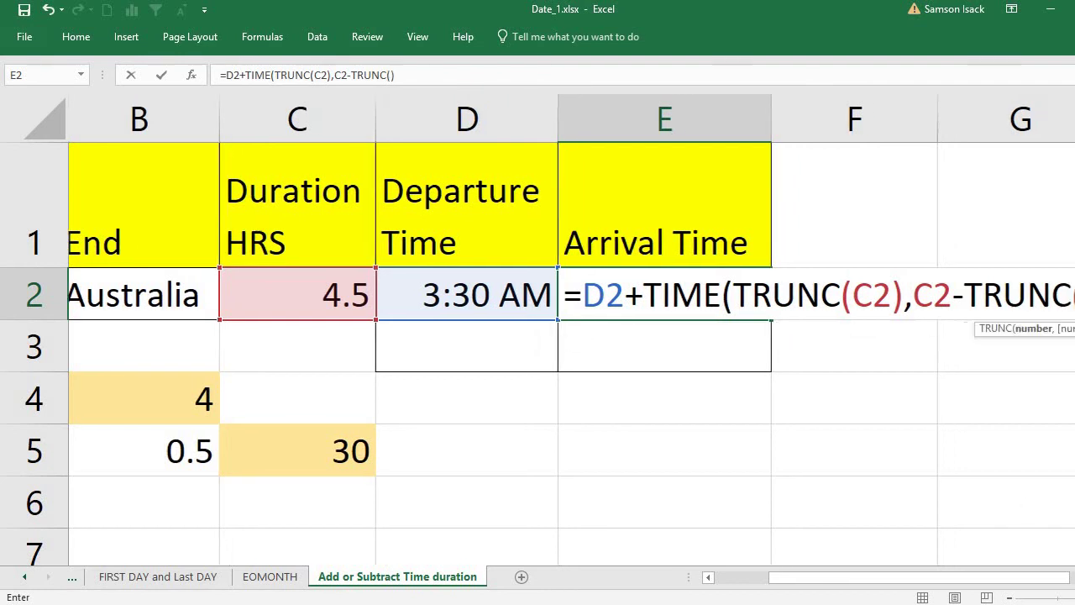
text(C@)
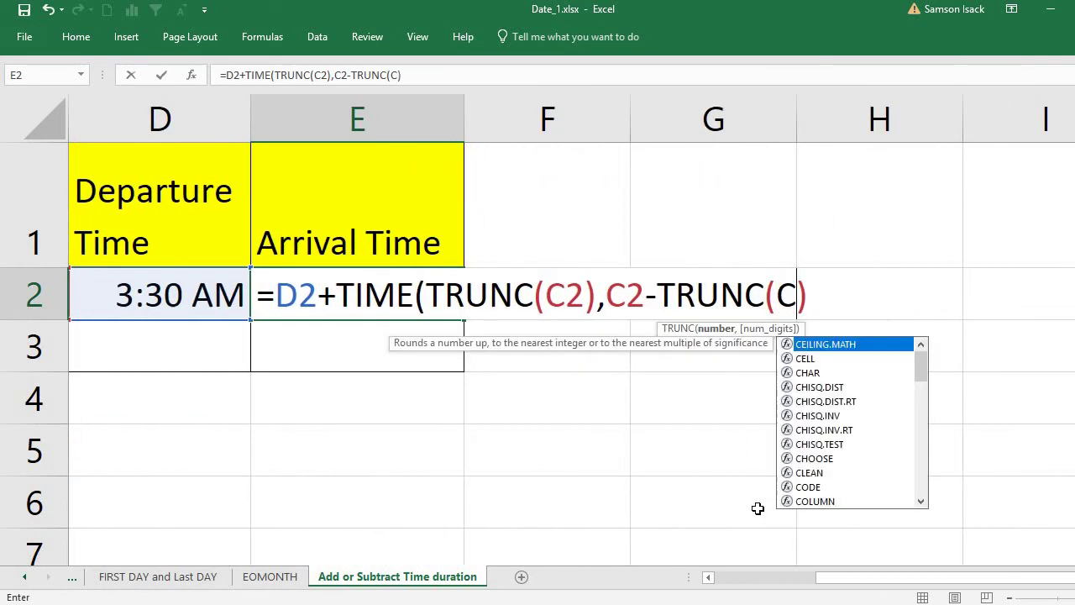
key(BackSpace)
text(2))
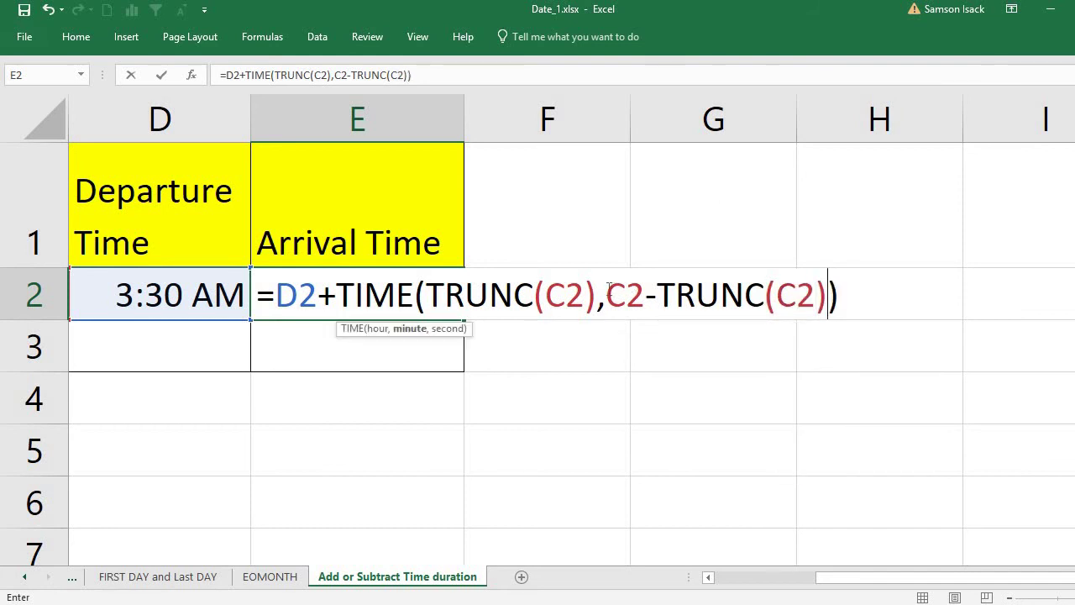
Complete the arrival formula in E2 as =D2+TIME(TRUNC(C2),(C2-TRUNC(C2))*60,0), converting the fraction to minutes with zero seconds.
click(610, 288)
text(()
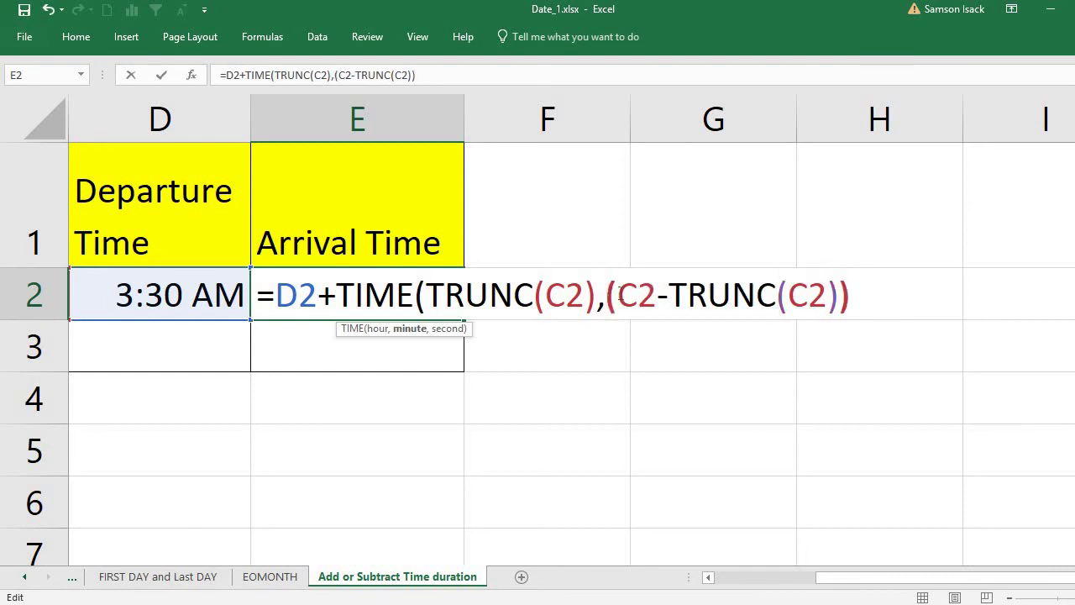
click(841, 297)
text()*60,)
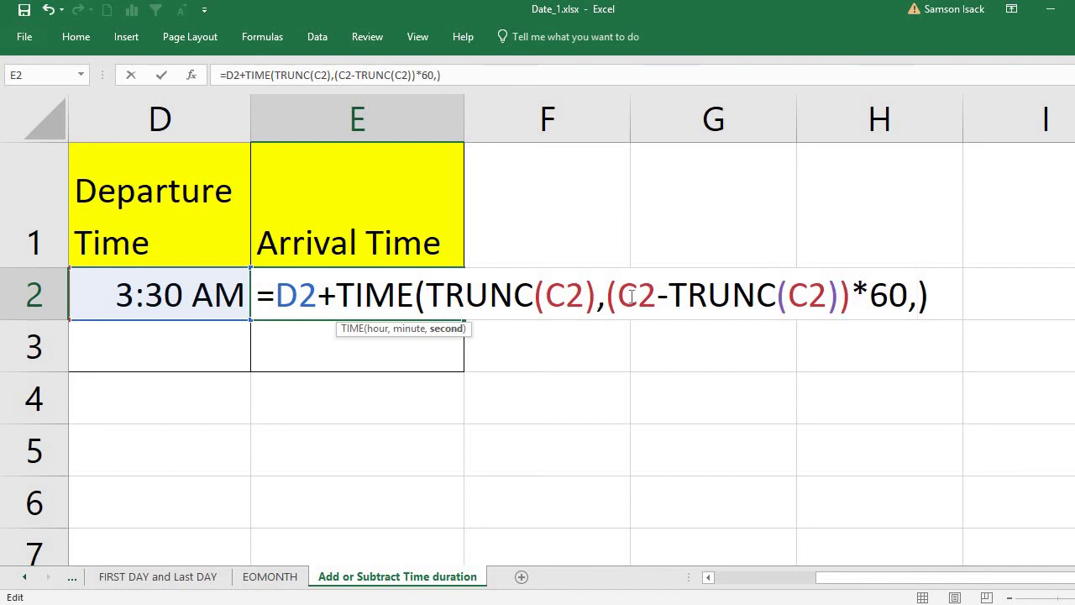
text(0)
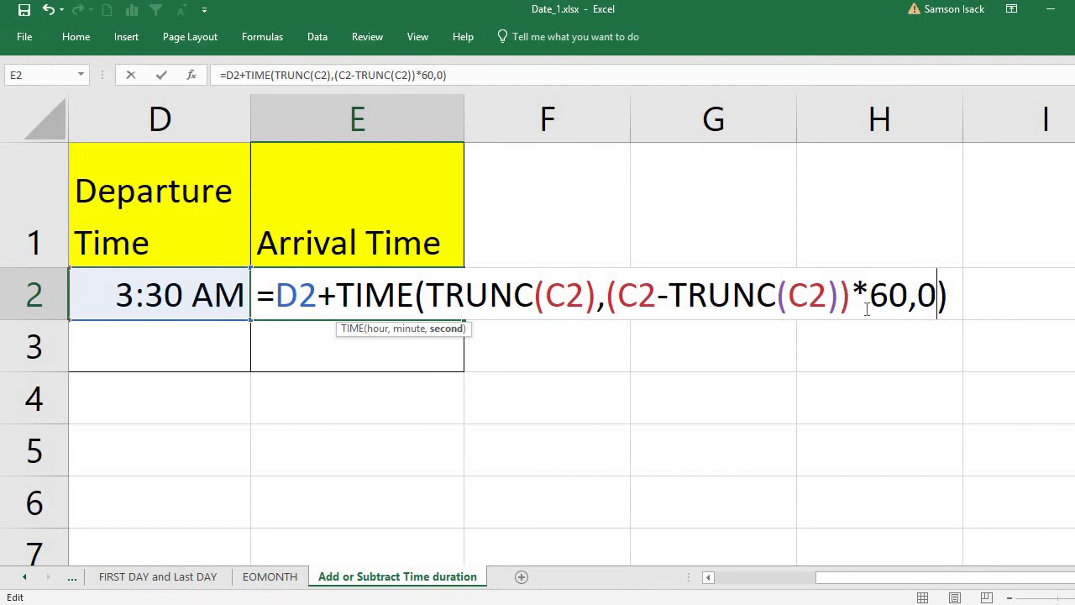
key(Return)
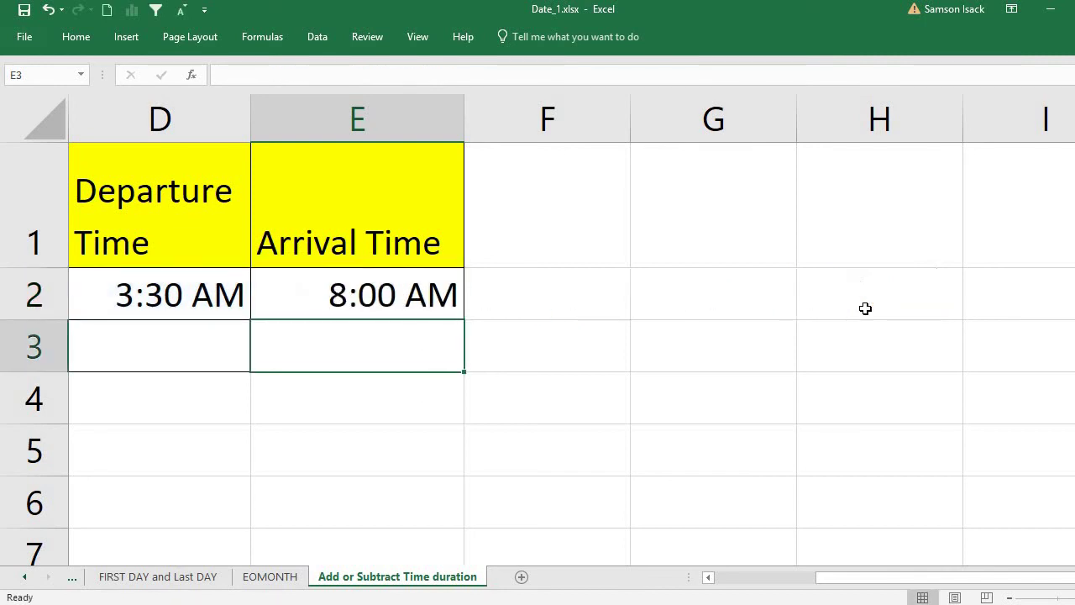
click(366, 298)
double_click(366, 297)
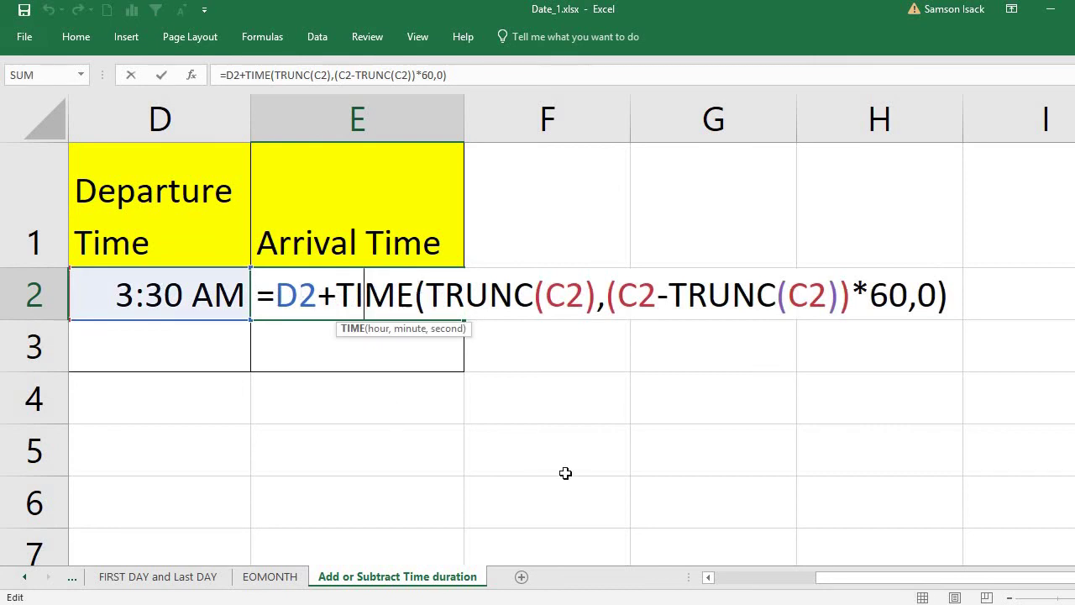
key(Return)
double_click(568, 309)
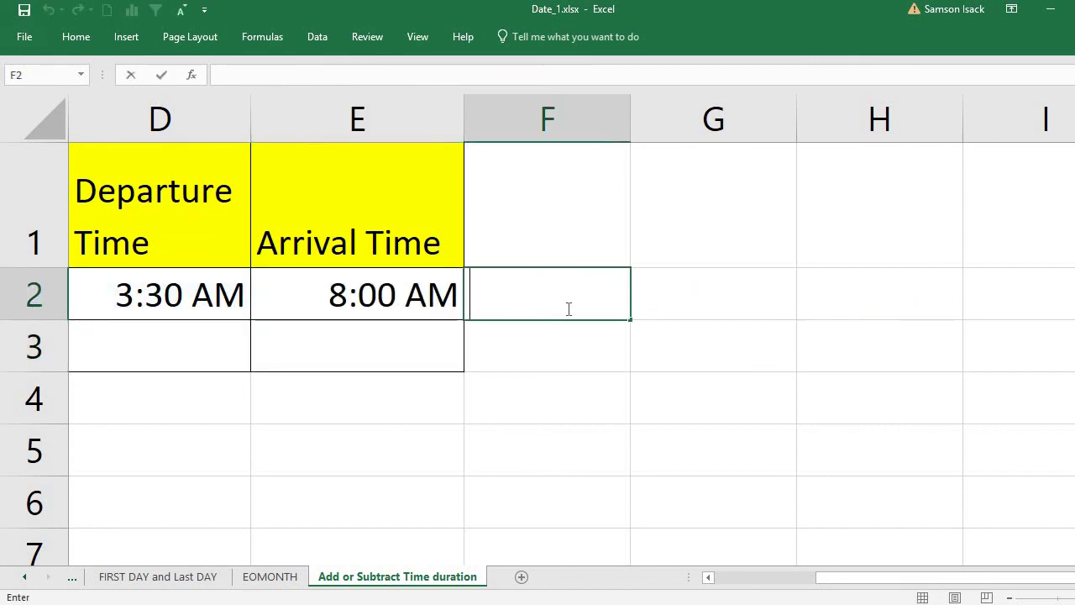
text(=TIM)
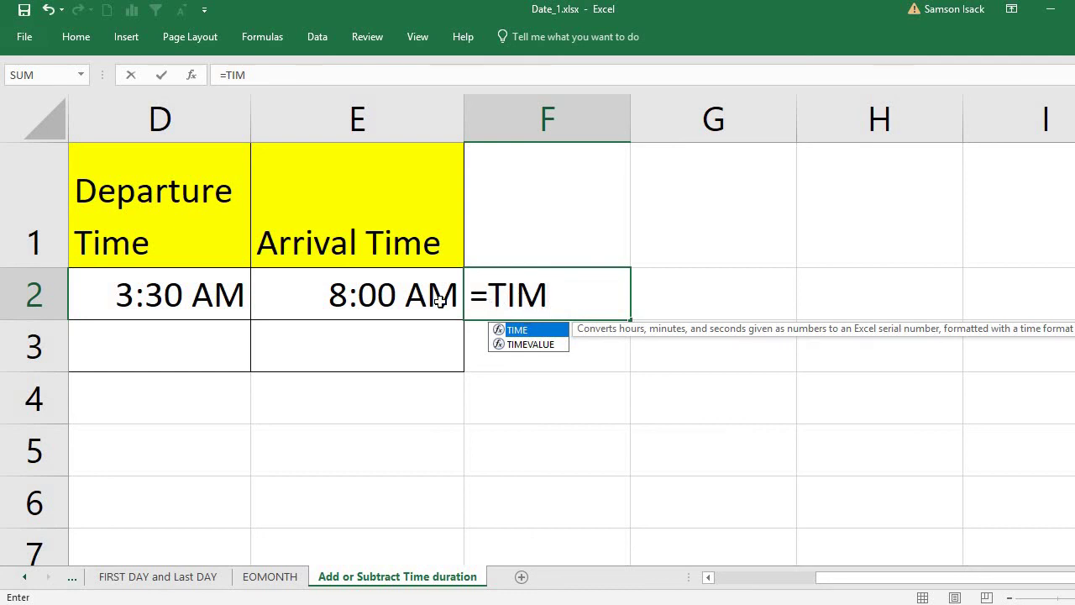
key(BackSpace)
key(BackSpace)
key(BackSpace)
key(BackSpace)
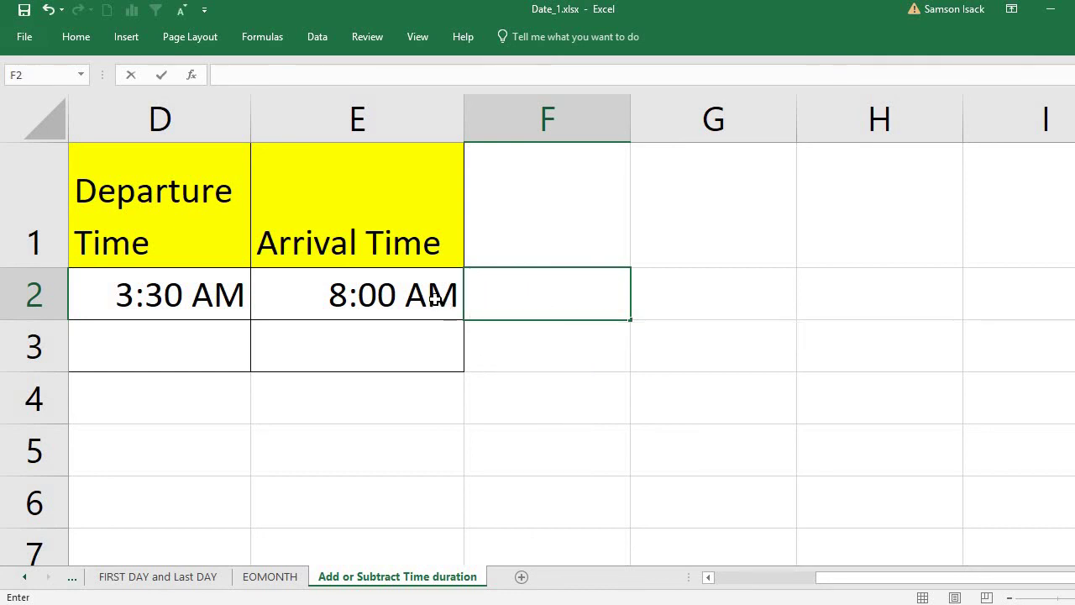
Examine the arrival time formula in cell E2 alongside the duration and the departure time in D2.
click(429, 297)
double_click(413, 298)
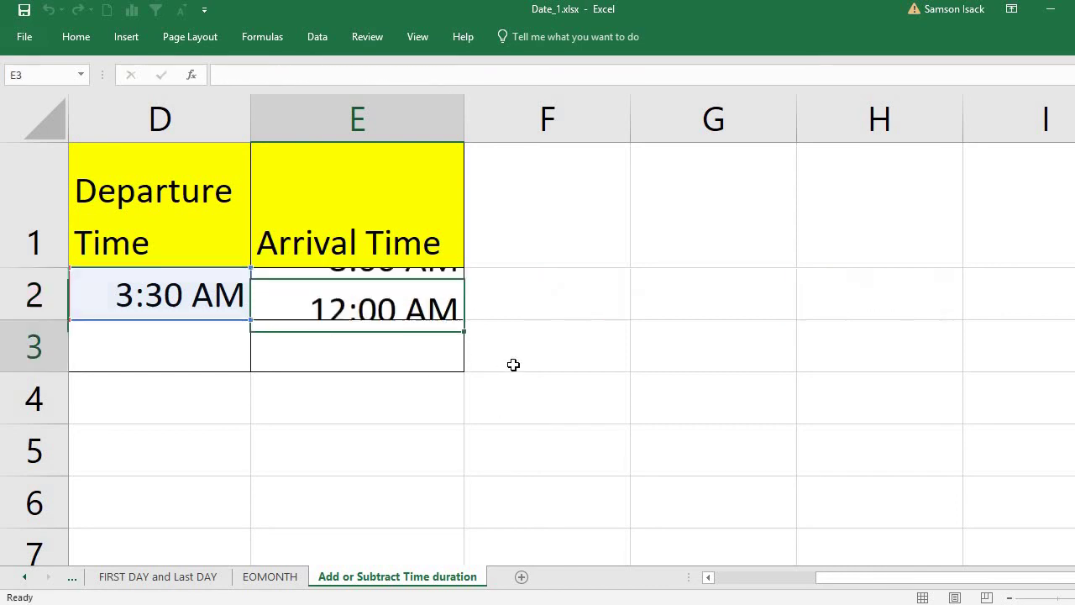
key(Return)
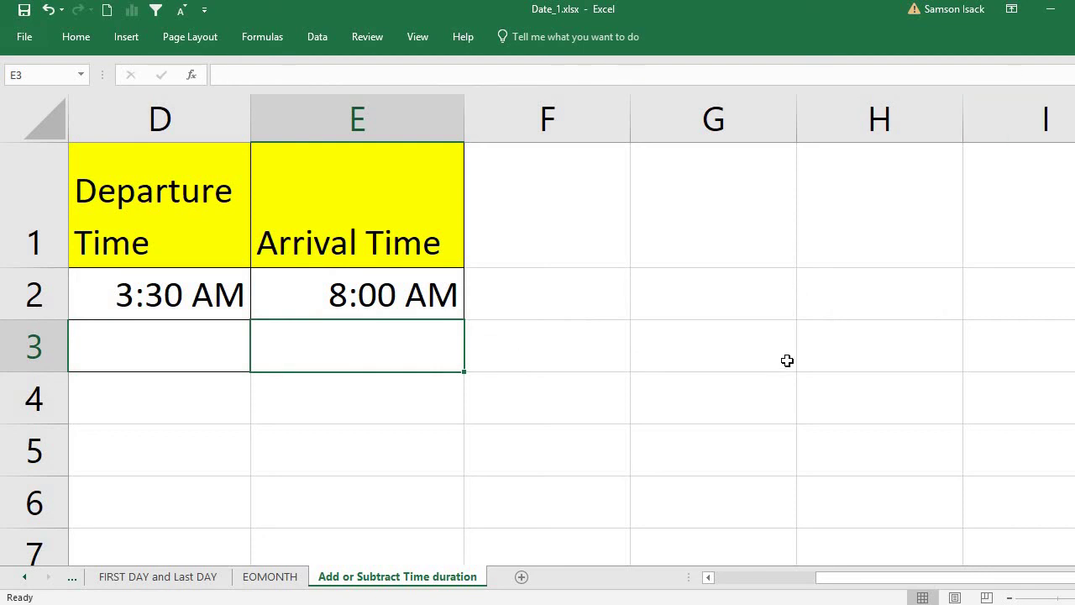
click(346, 311)
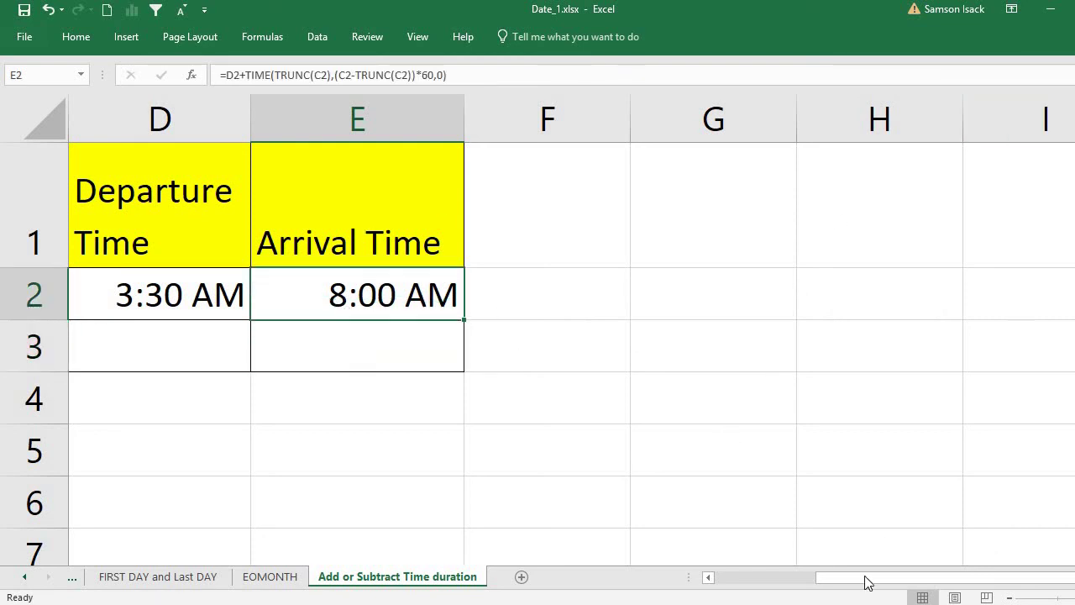
click(713, 579)
click(710, 578)
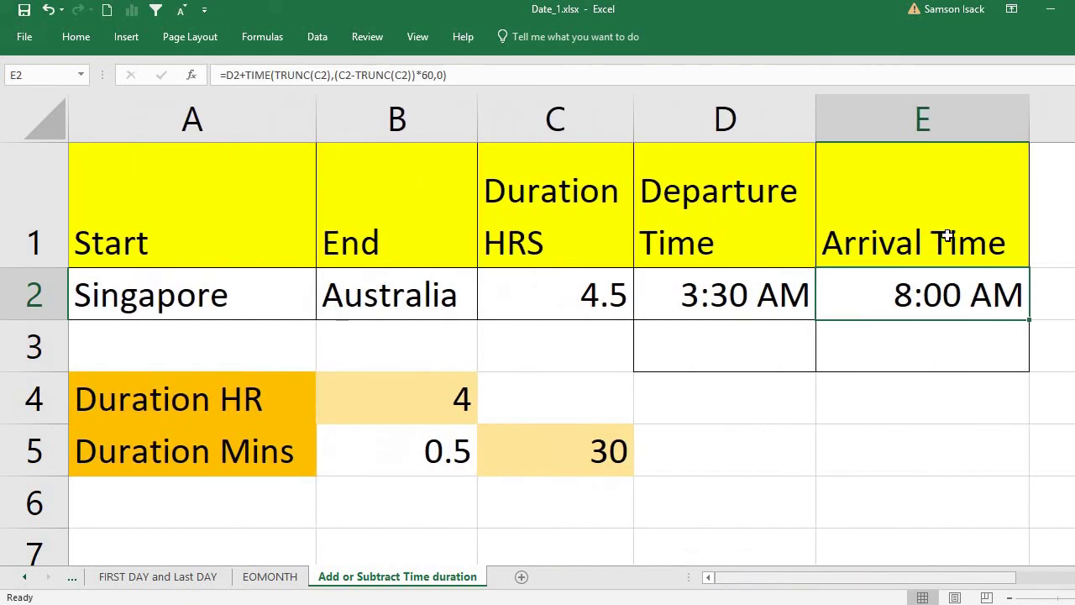
click(756, 304)
Copy the arrival time in E2 and paste only its value into E3.
click(890, 295)
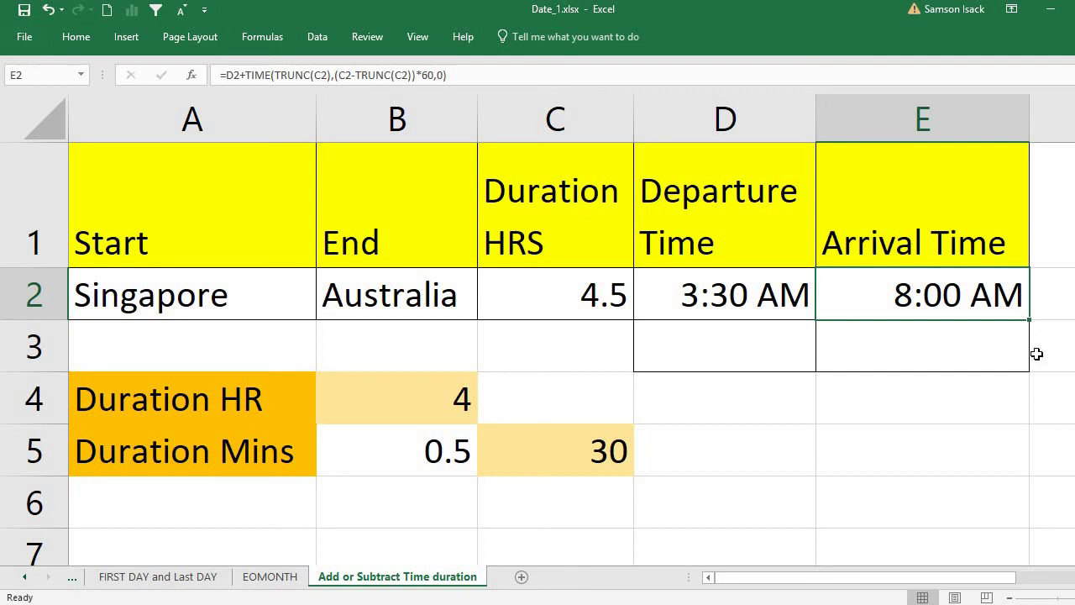
right_click(919, 295)
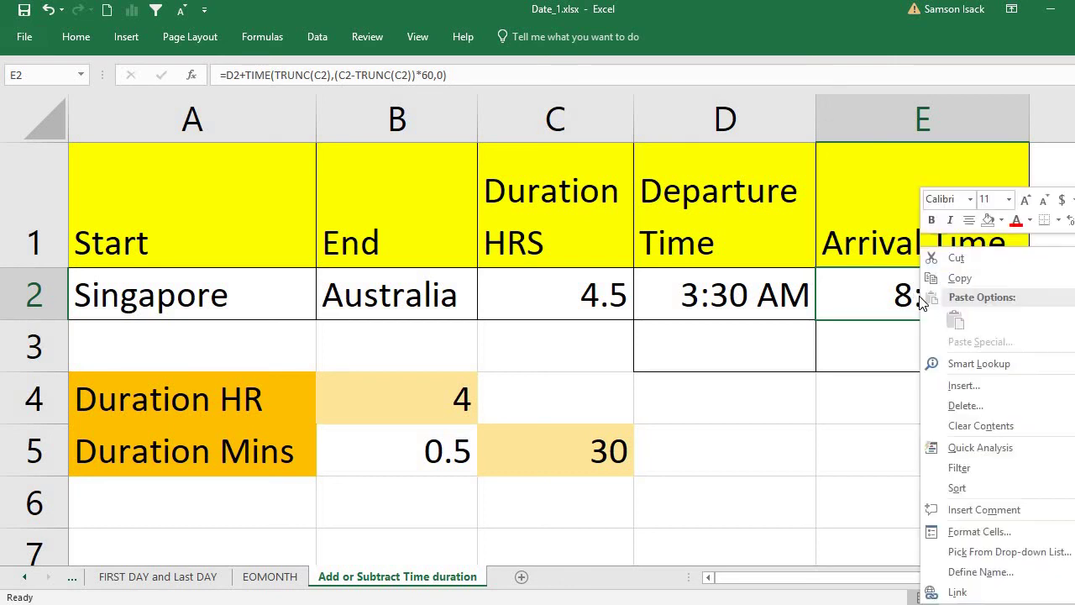
click(940, 277)
right_click(907, 351)
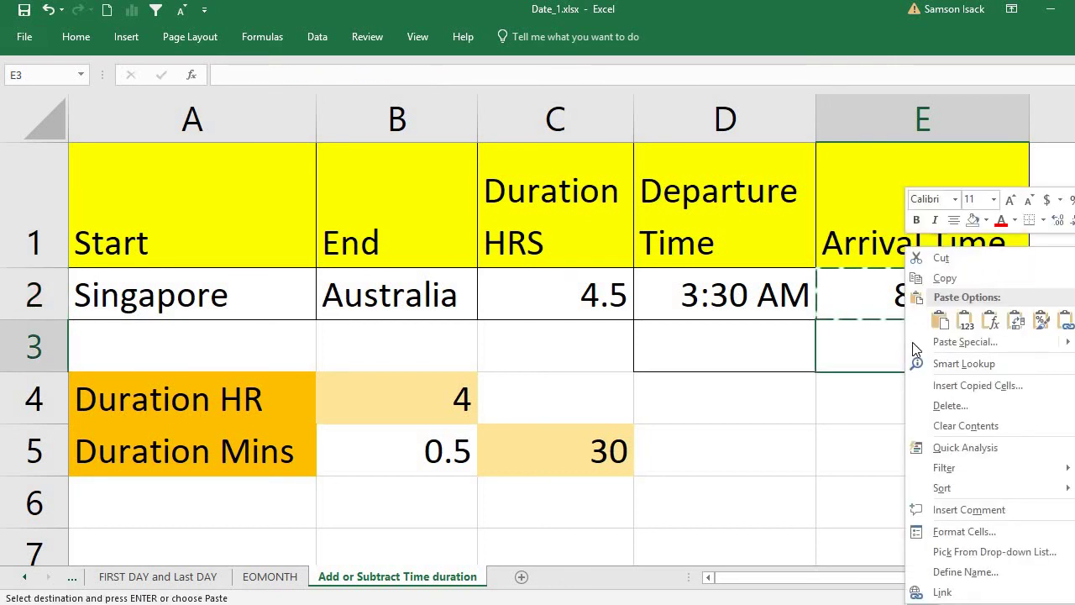
click(960, 314)
click(859, 395)
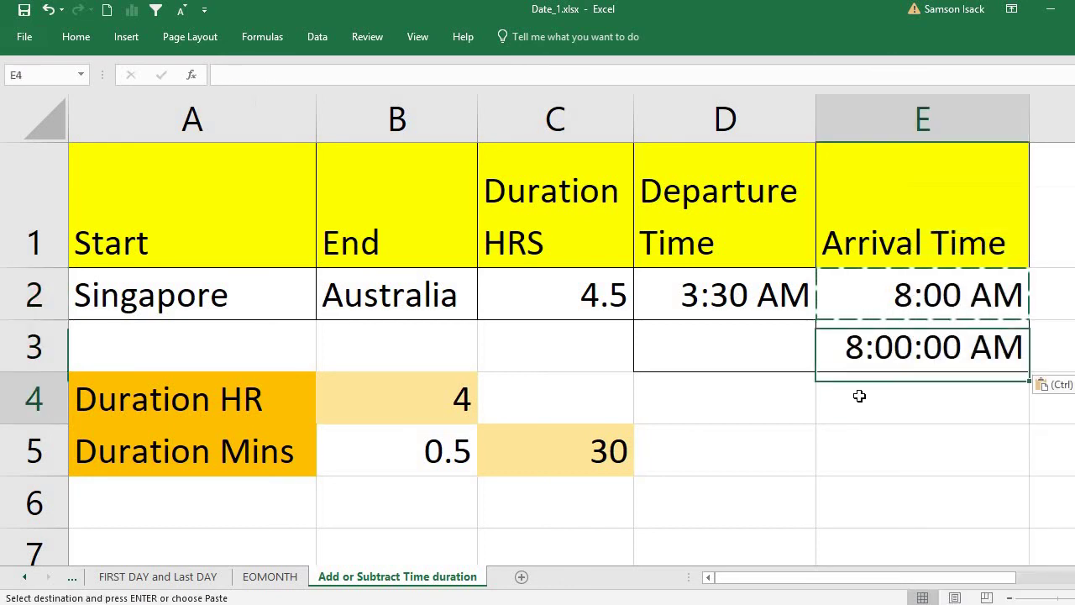
click(918, 340)
Start a departure time formula in D3 with =E3-TIME( to subtract the duration from the arrival time.
click(750, 357)
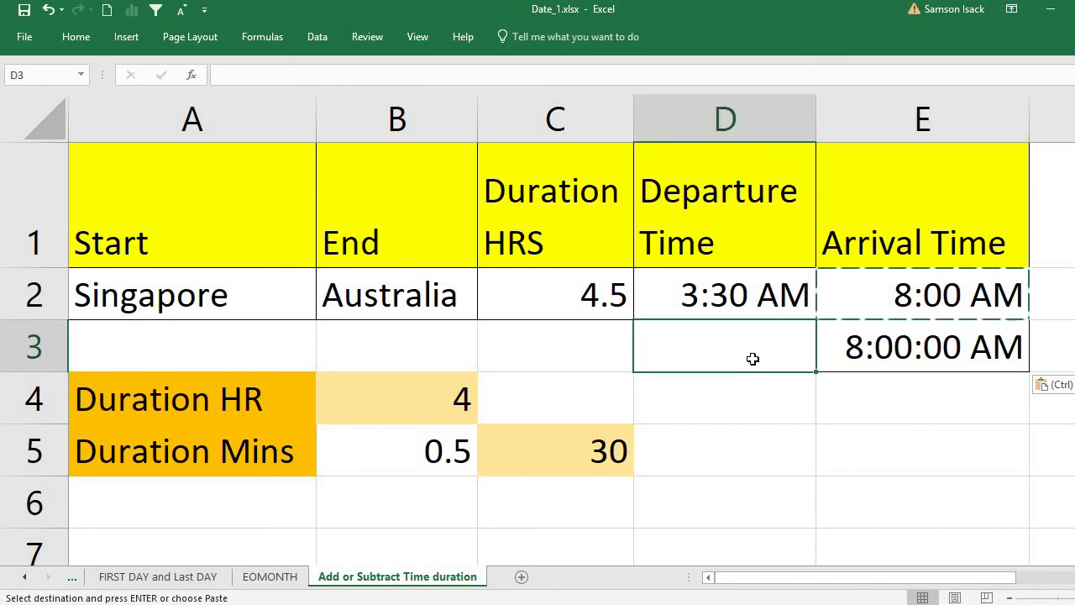
double_click(892, 294)
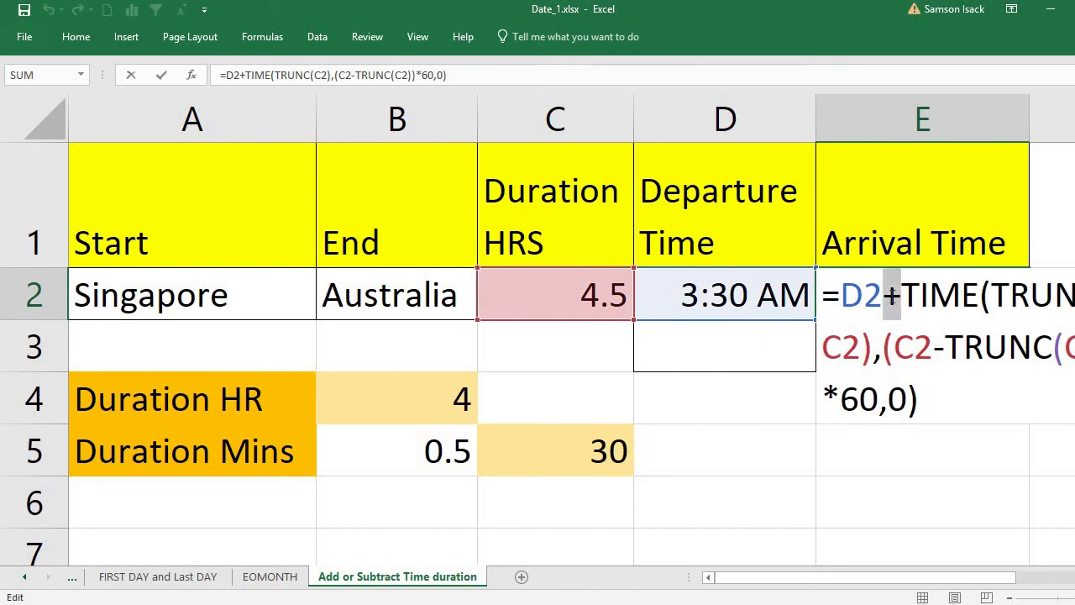
key(Return)
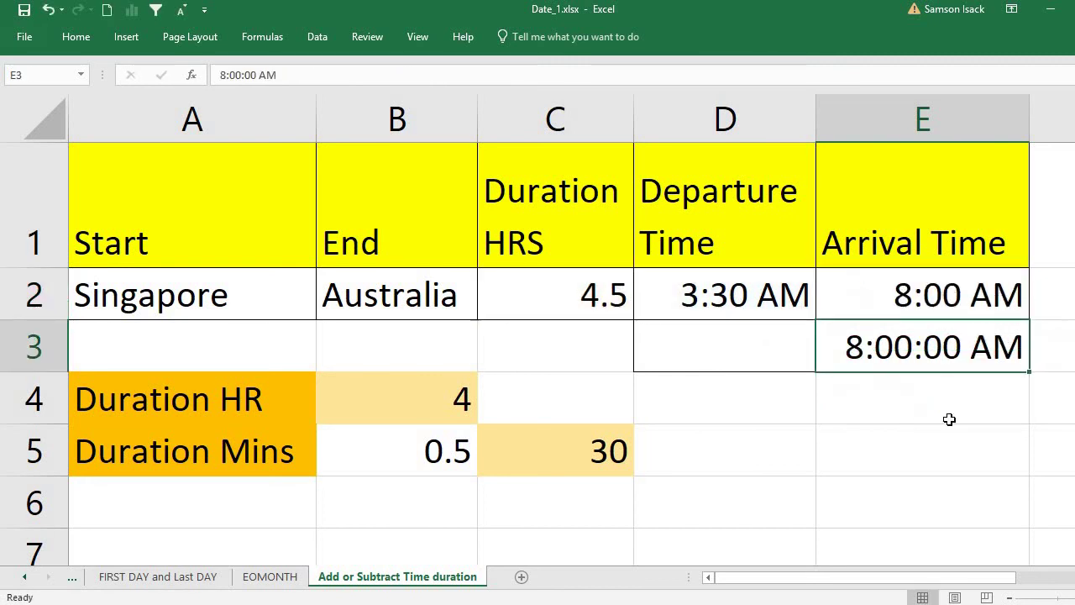
click(761, 342)
text(=)
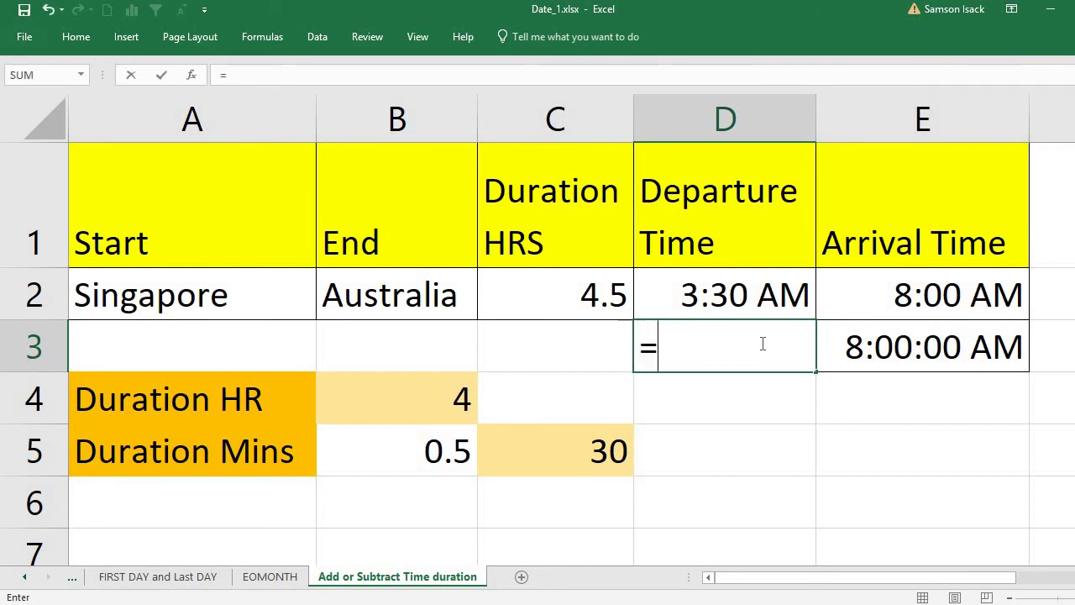
click(879, 341)
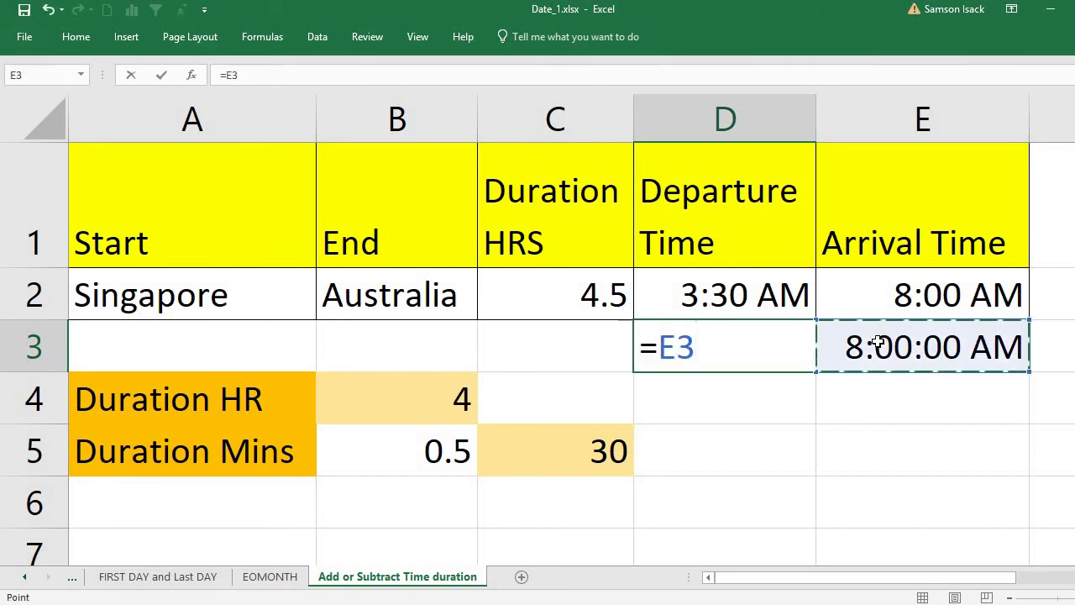
text(-)
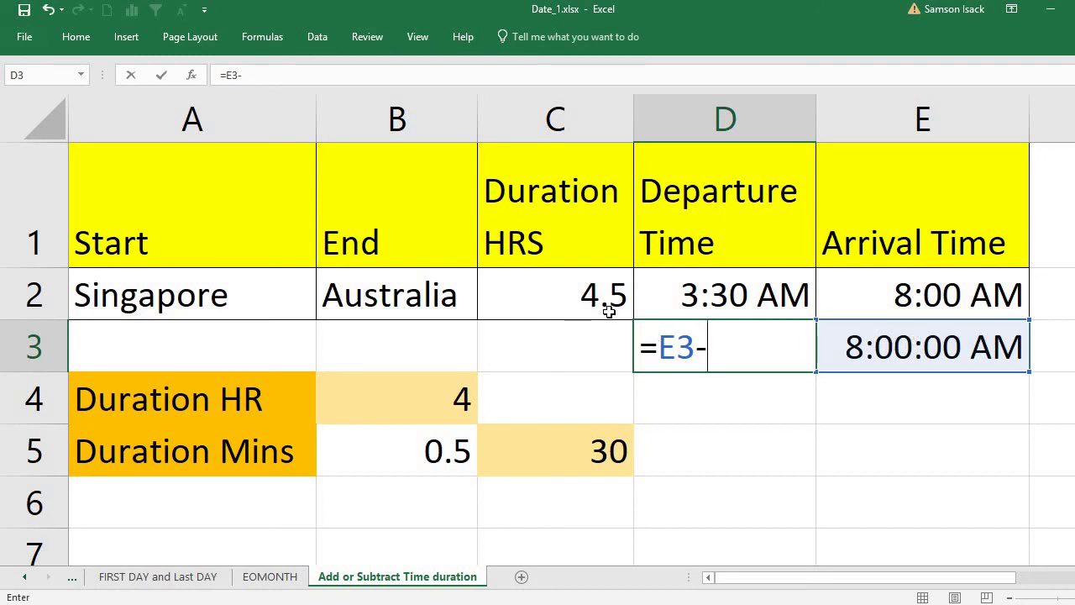
text(T)
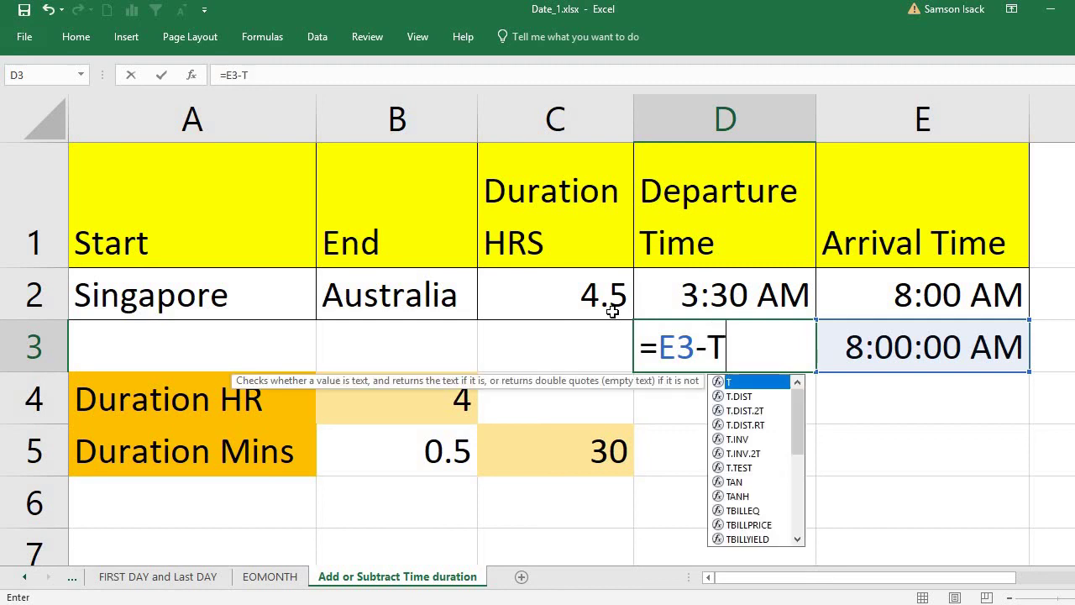
text(IME()
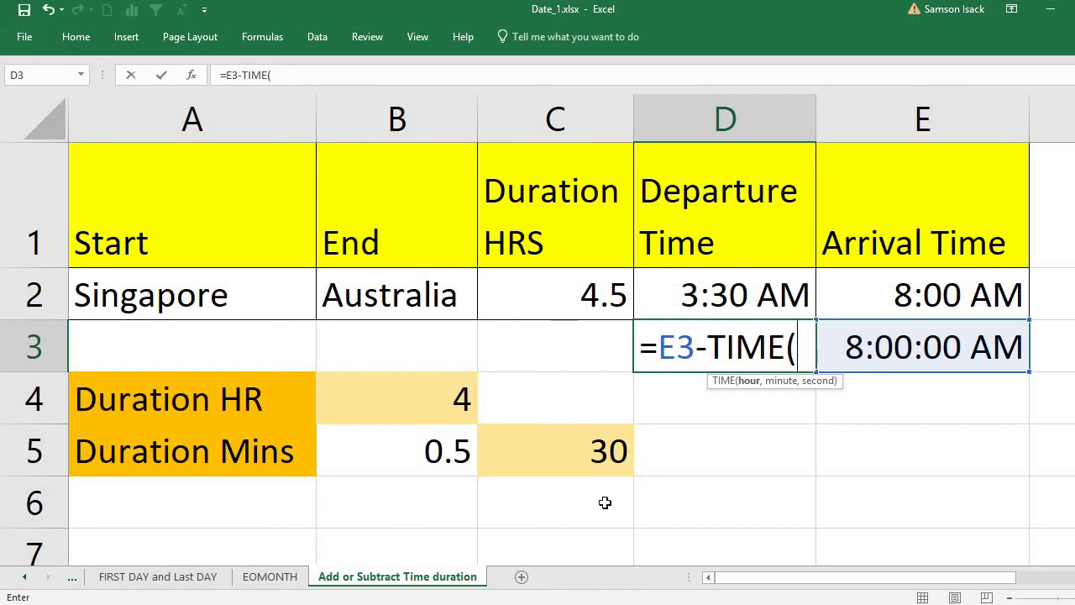
Add TRUNC(C2) as the hour argument of the TIME function in the departure formula in D3.
text(trun)
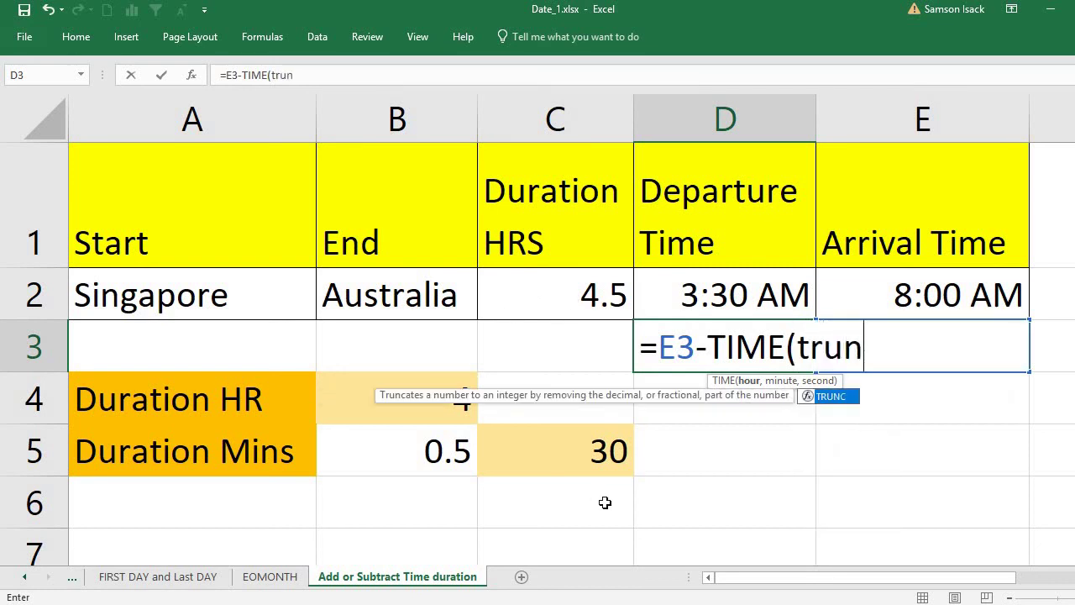
text(c()
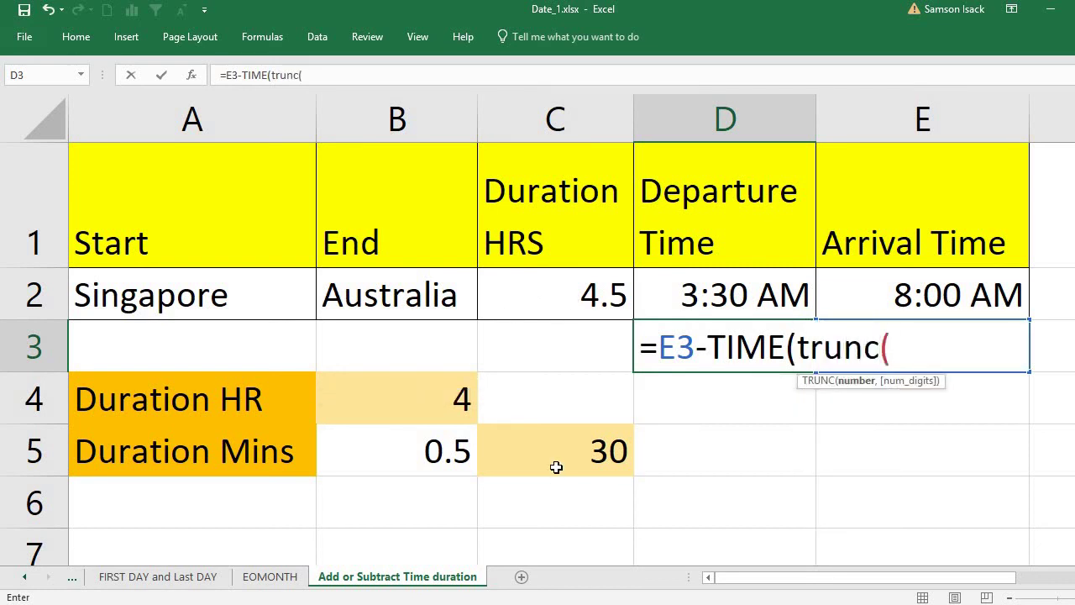
click(571, 298)
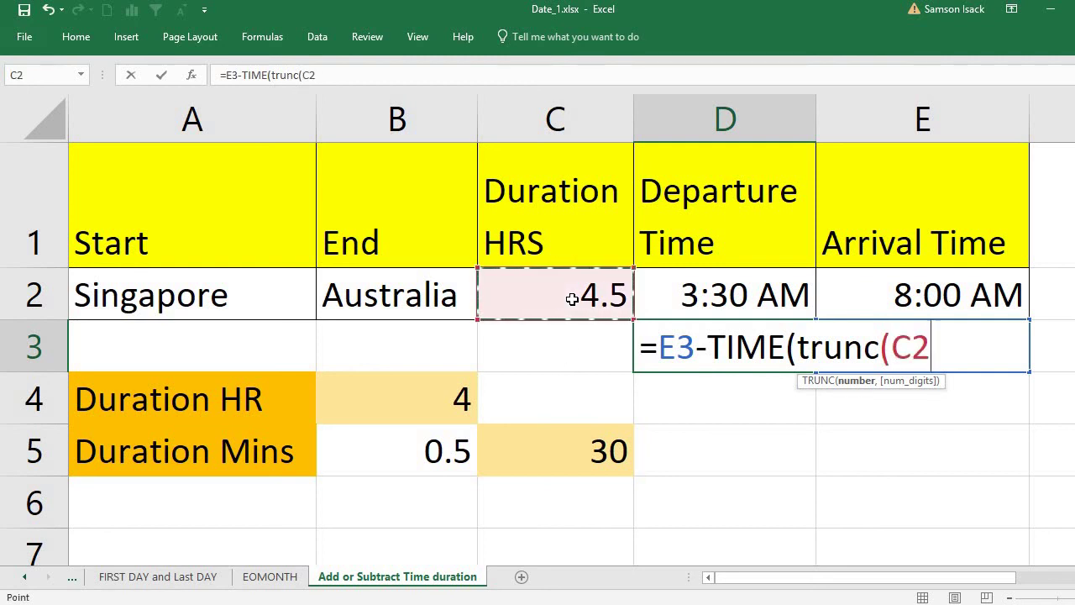
text())
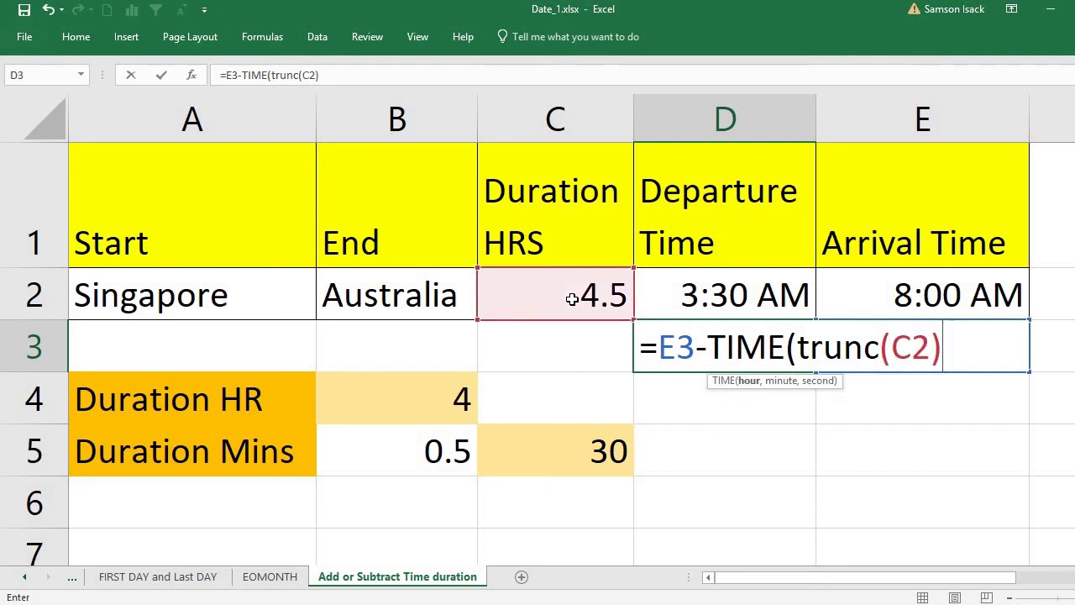
text(,)
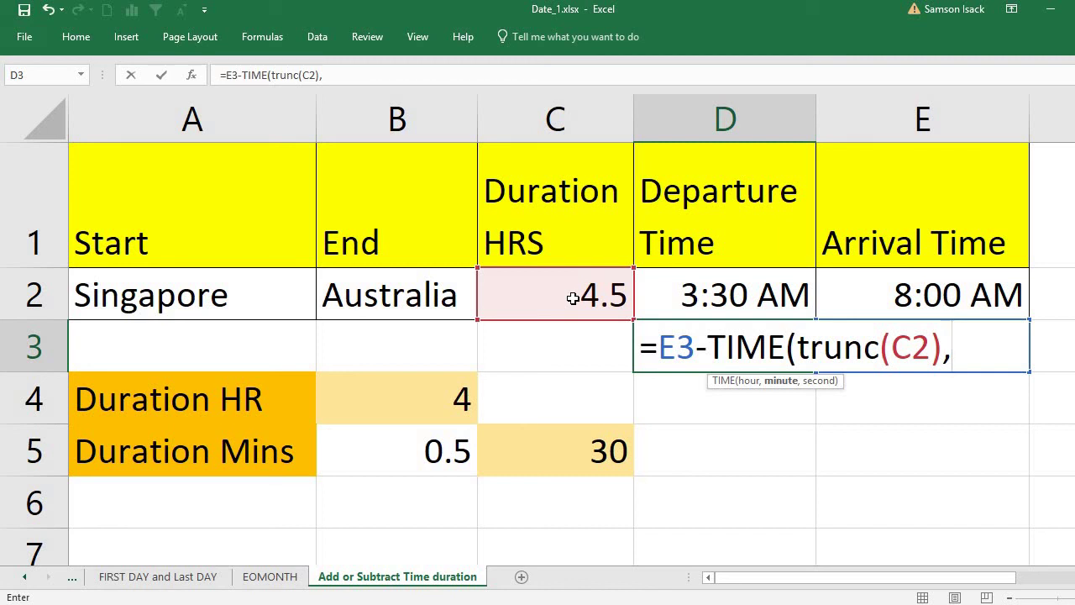
Add (C2-TRUNC(C2))*60 as the minute argument of the TIME function in the departure formula in D3.
click(572, 298)
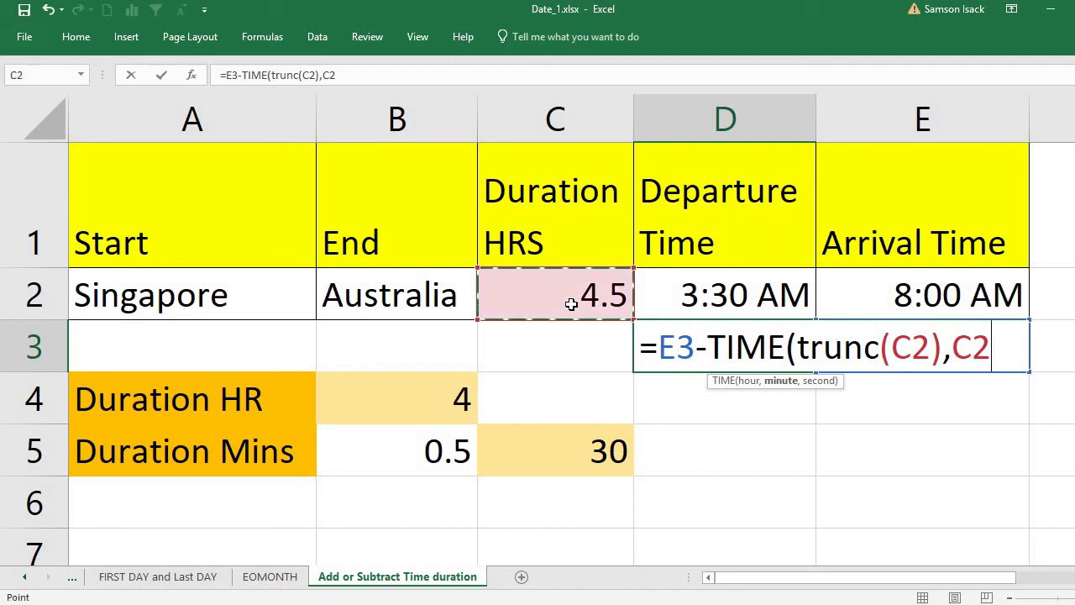
text(-)
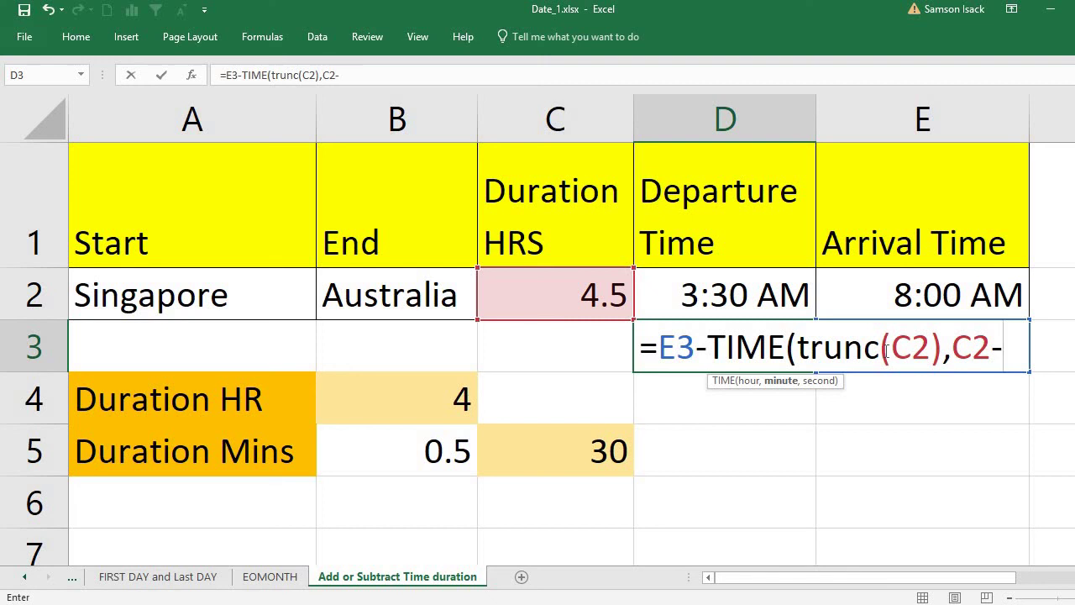
text(tr)
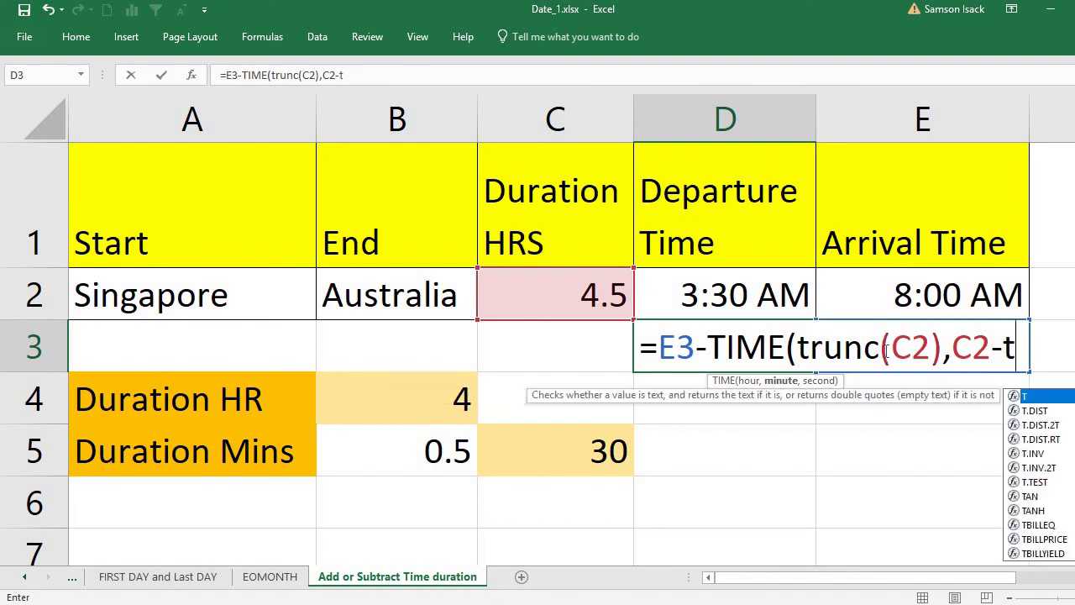
text(unc()
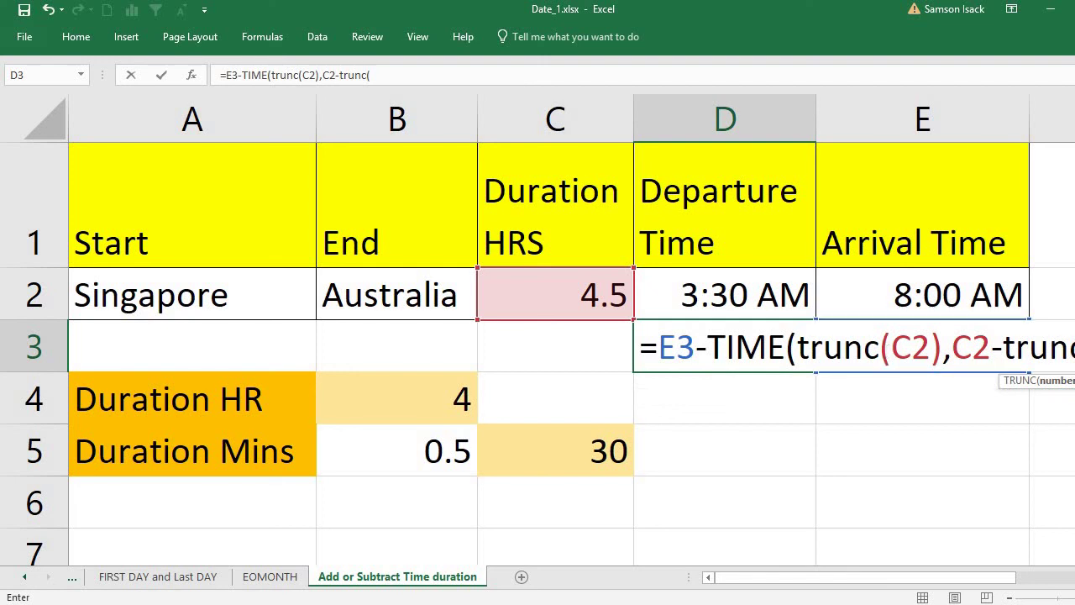
scroll(914, 491, right, 1)
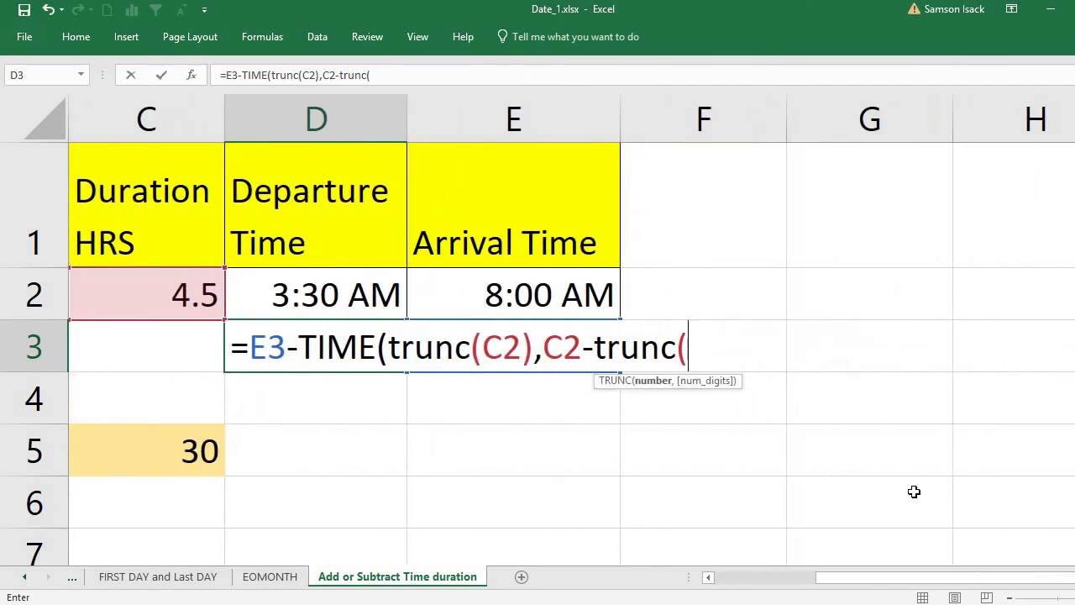
text(C2))
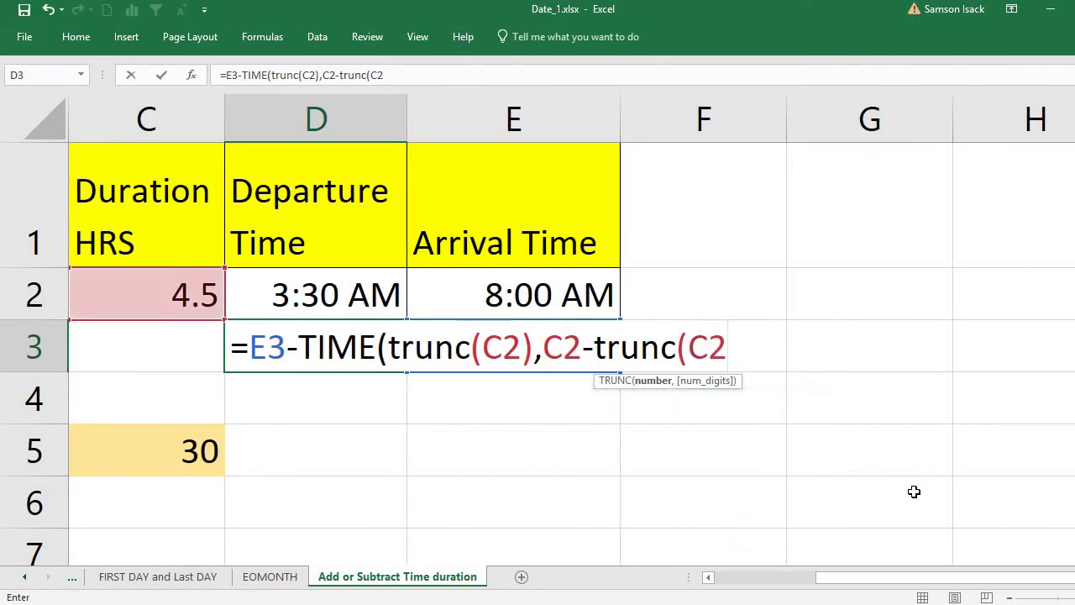
click(547, 350)
text((C2)
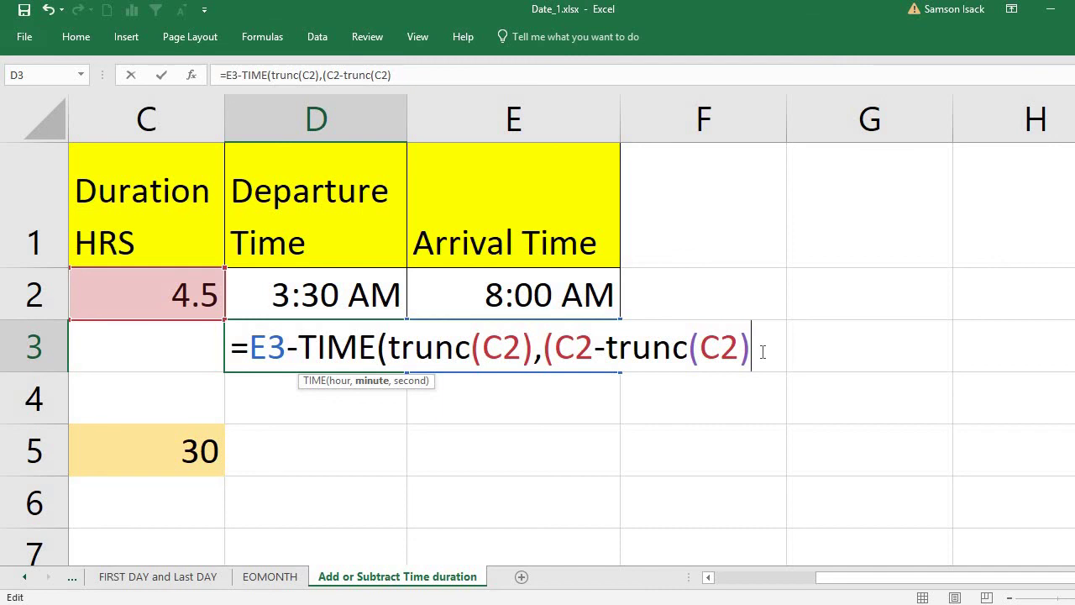
text())*60)
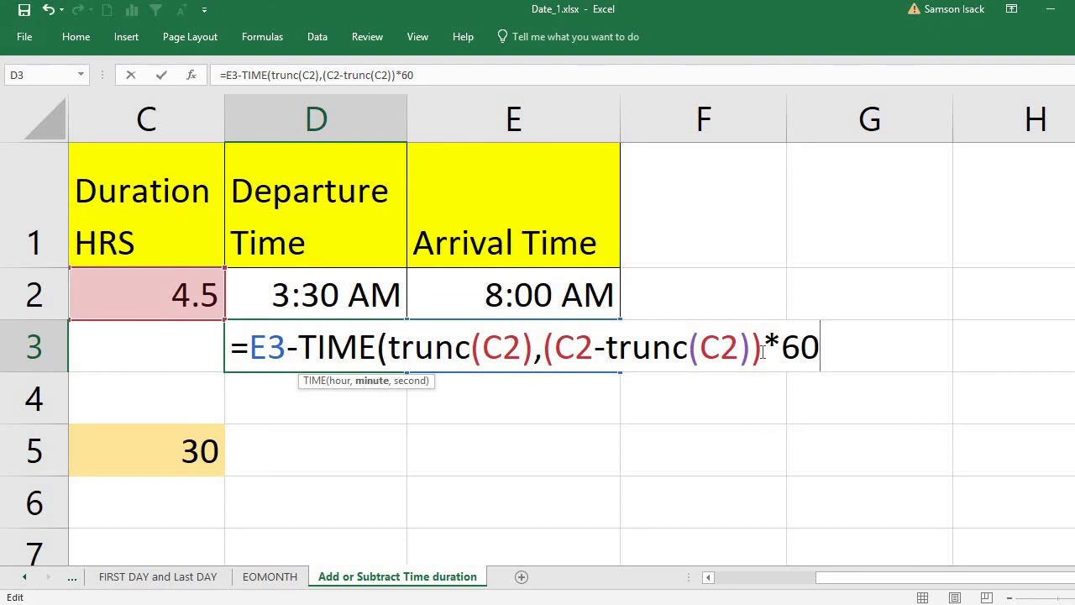
Complete the departure formula in D3 with 0 as the seconds argument and check it against the duration in C2.
text(,)
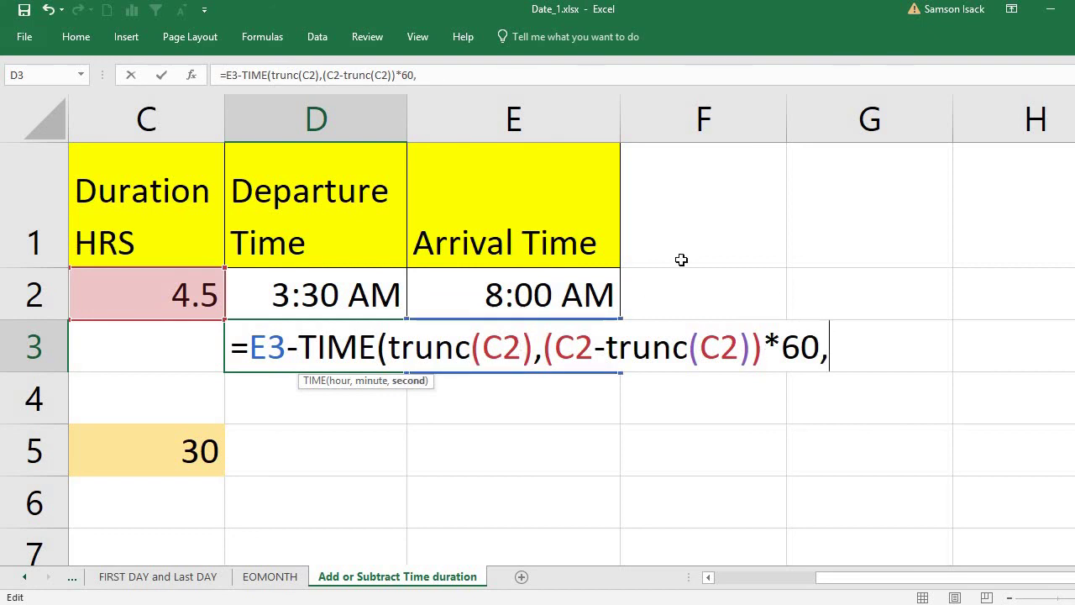
text(0)
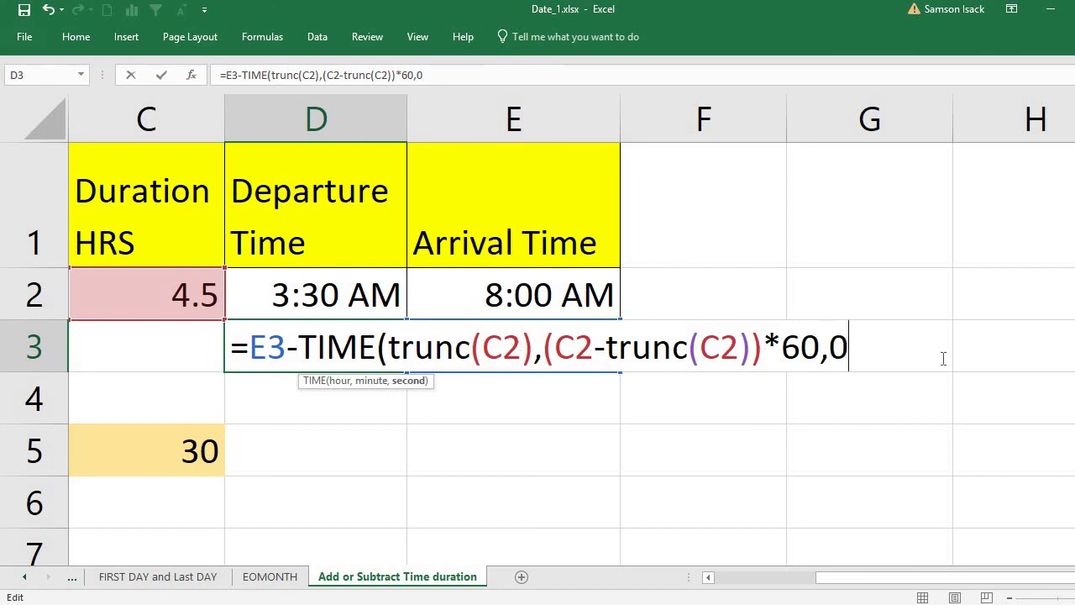
text())
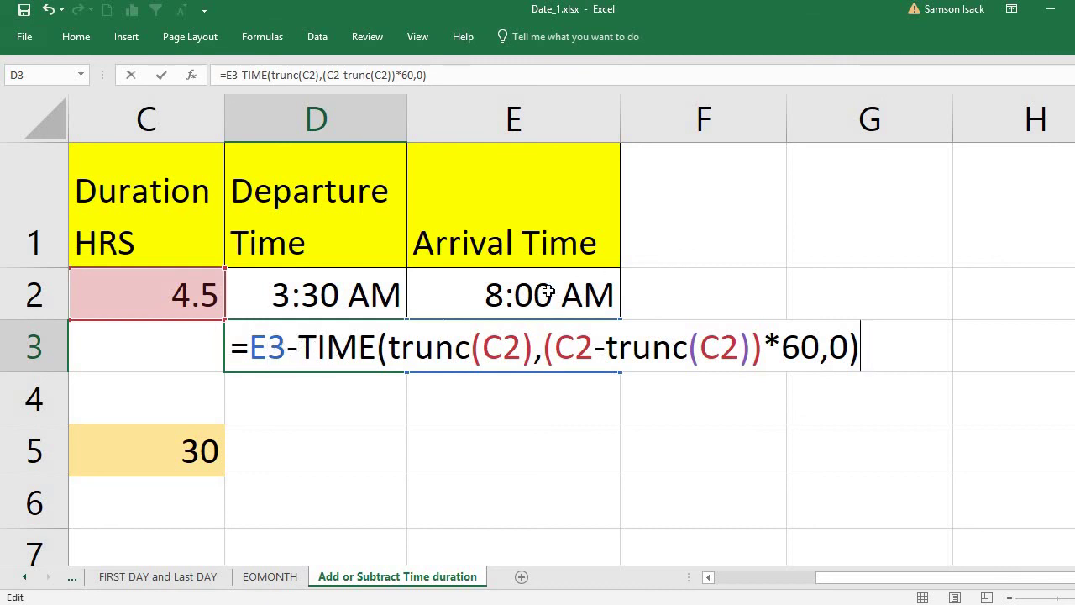
key(Return)
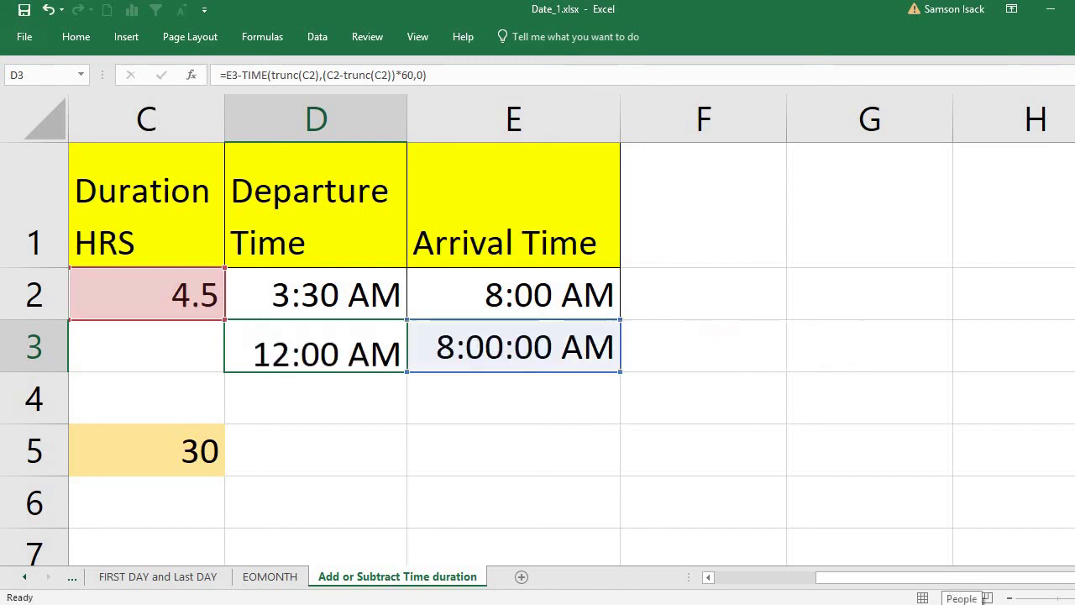
click(367, 349)
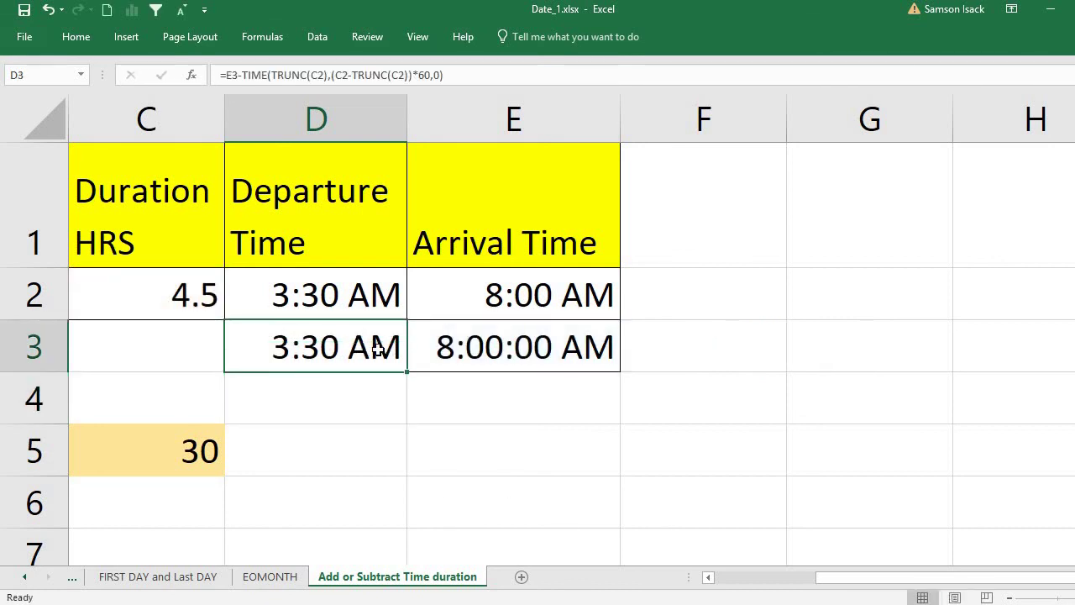
click(708, 578)
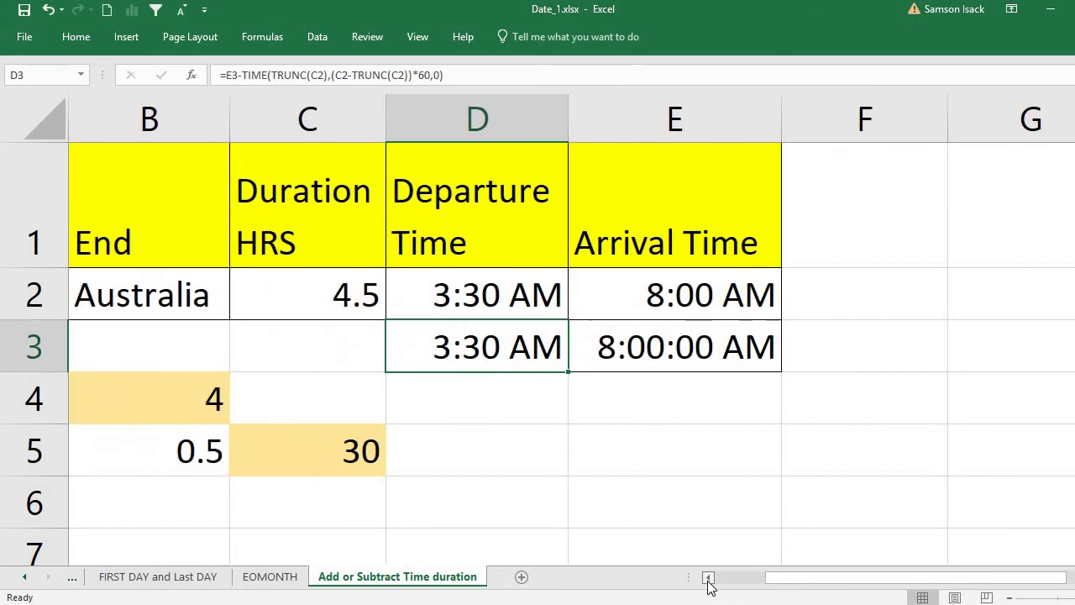
click(708, 577)
click(540, 292)
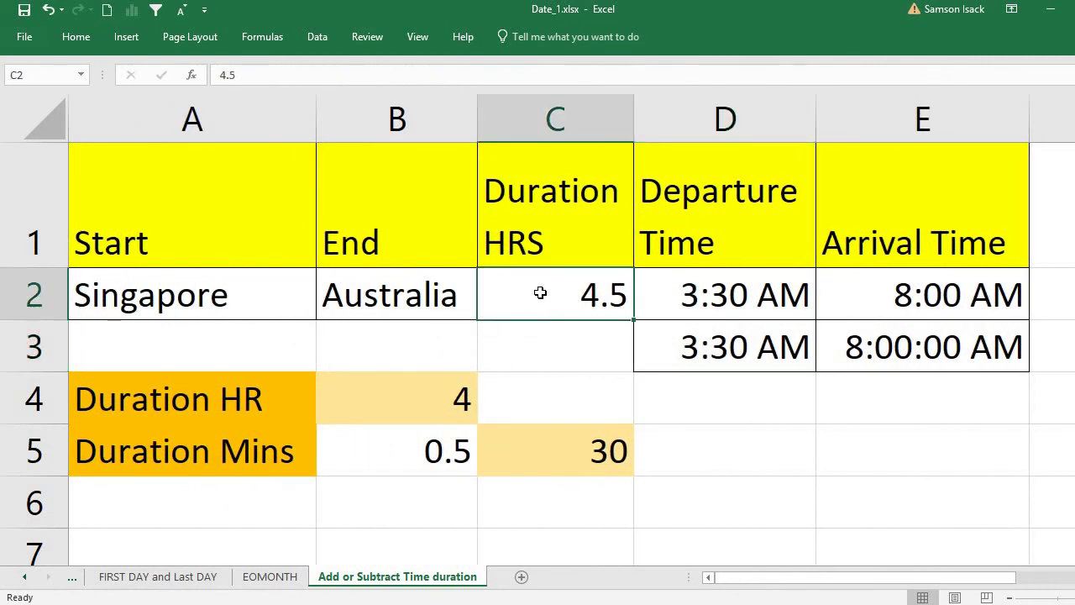